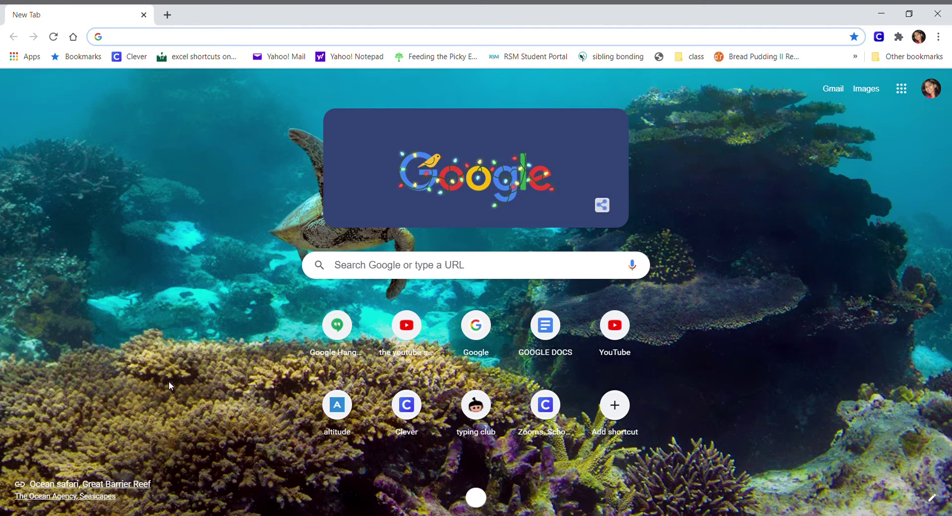
Search Google for 'google form' from the Chrome address bar
{"action": "type", "text": "google"}
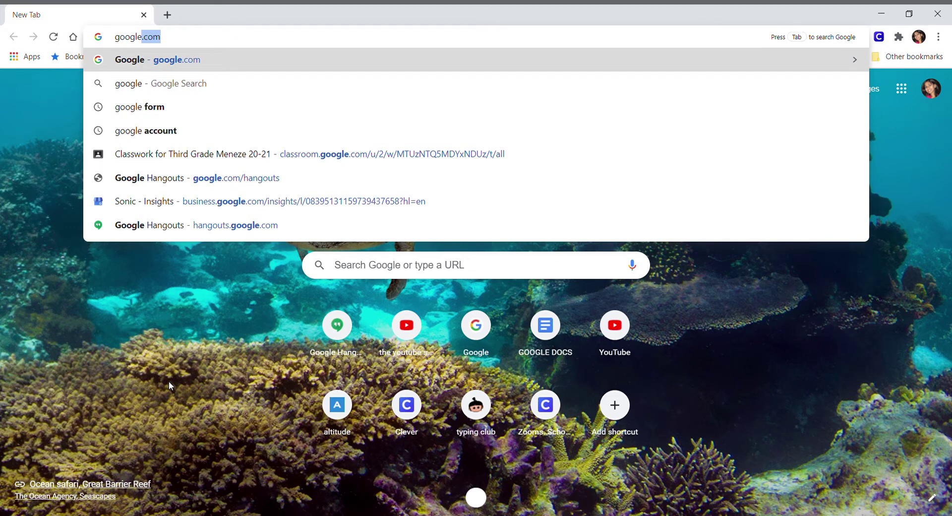
{"action": "key", "text": "BackSpace"}
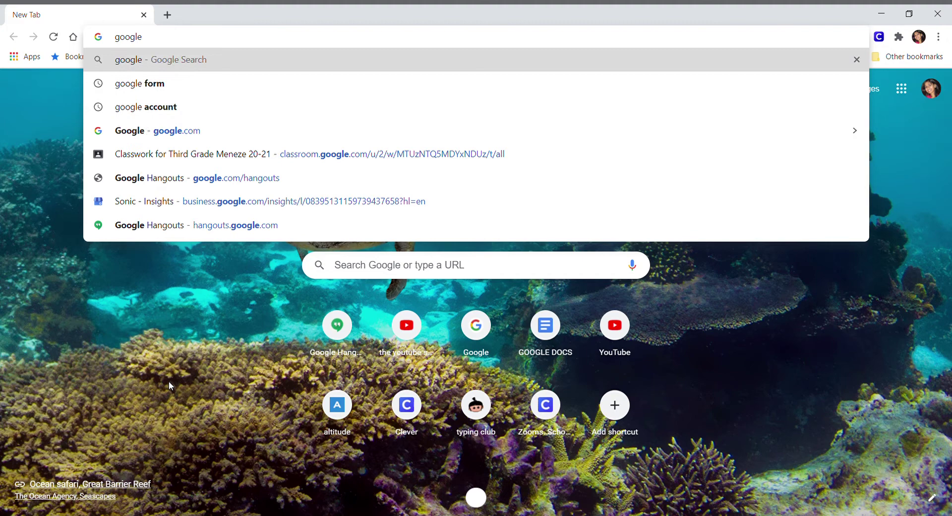
{"action": "type", "text": " fo"}
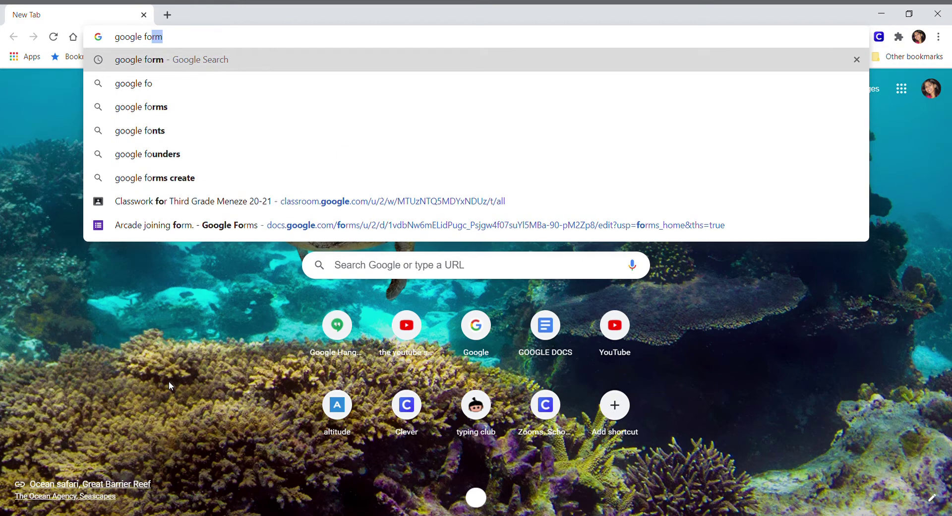
{"action": "type", "text": "rm"}
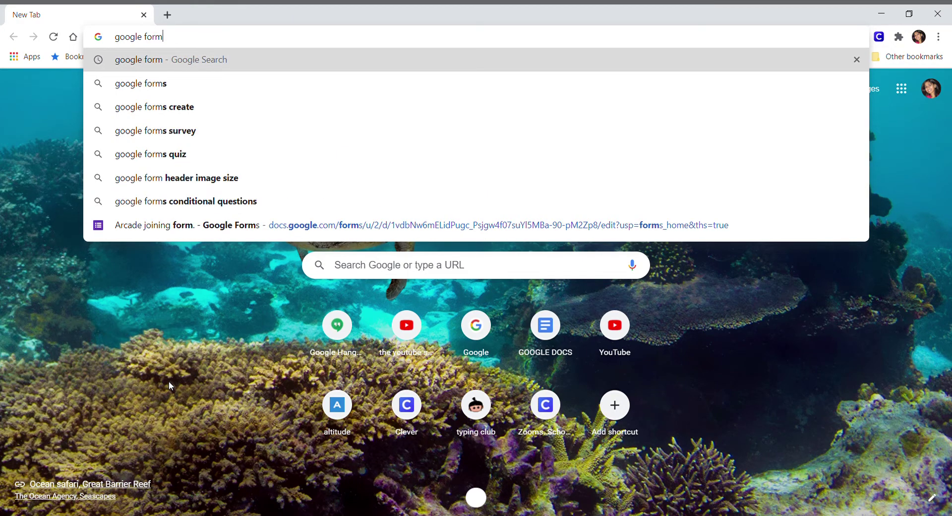
{"action": "key", "text": "Return"}
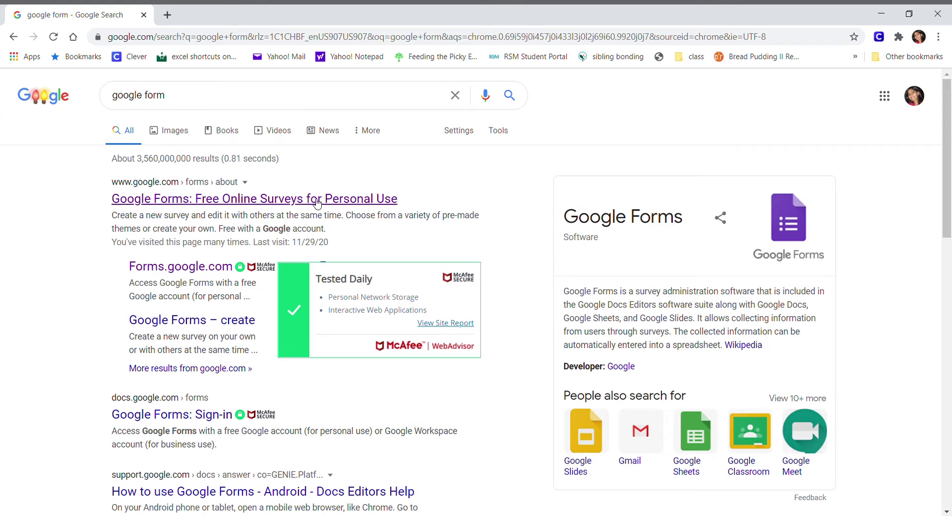
Go from the Google Forms search result to Forms home and start a Blank form
{"action": "left_click", "coordinate": [313, 202]}
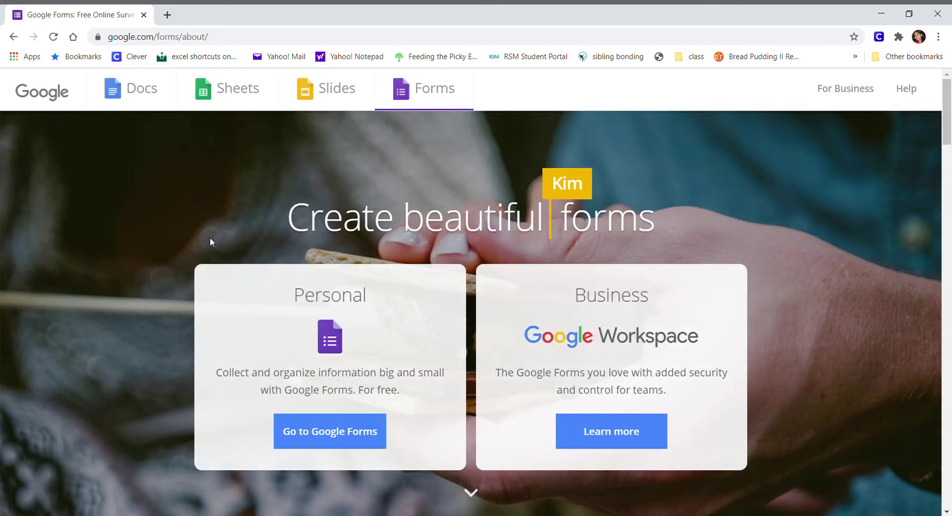
{"action": "left_click", "coordinate": [331, 430]}
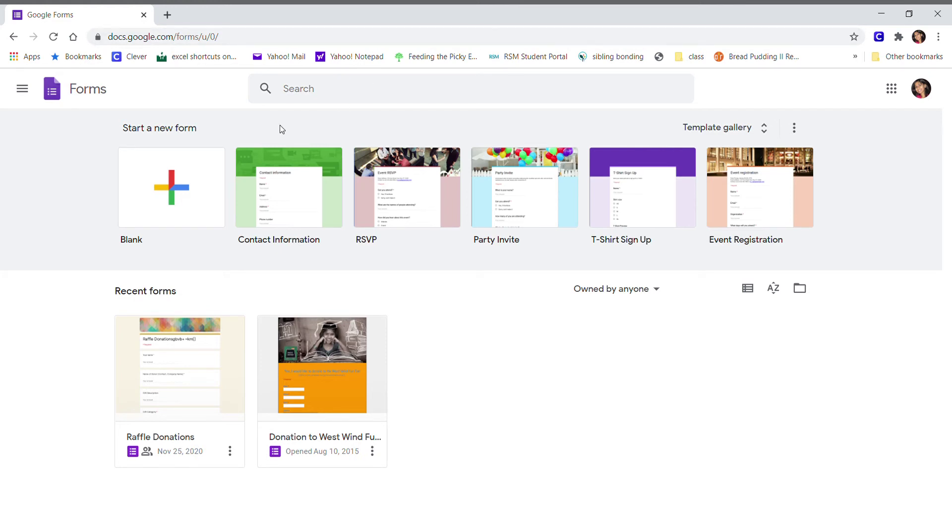
{"action": "left_click", "coordinate": [143, 175]}
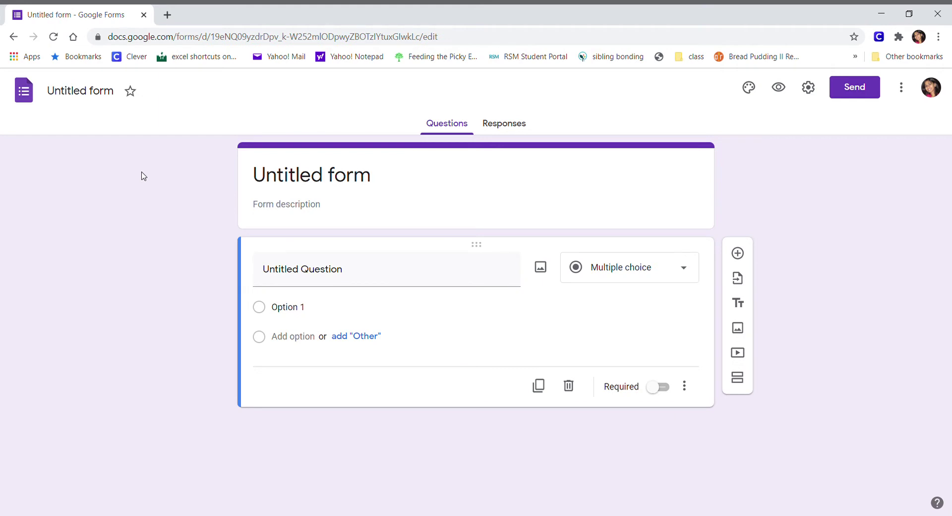
Title the form 'Dog Walking', with capital D and W
{"action": "left_click", "coordinate": [286, 189]}
{"action": "type", "text": "d"}
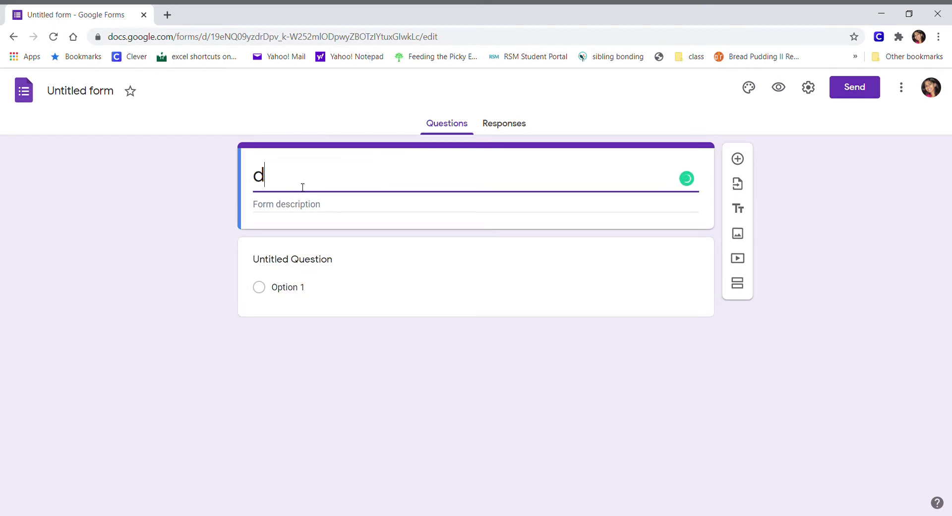
{"action": "type", "text": "og "}
{"action": "type", "text": "walkin"}
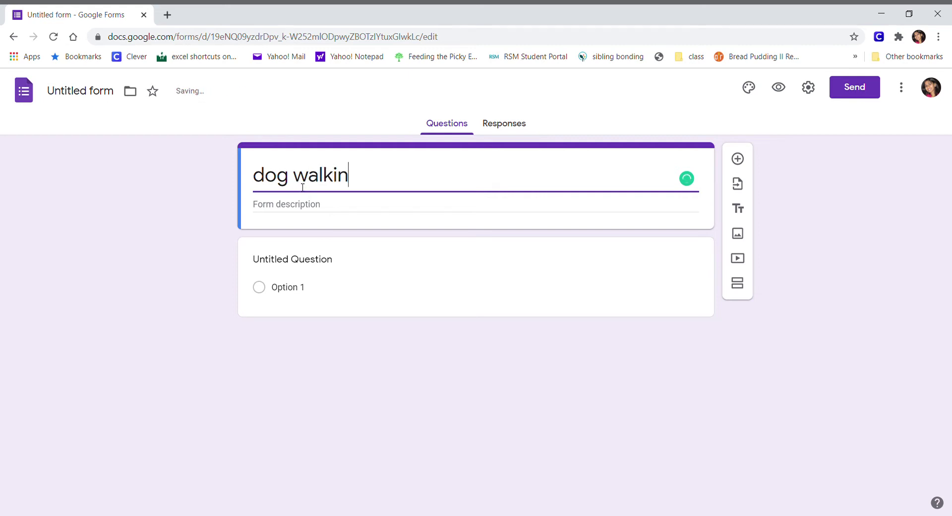
{"action": "type", "text": "g"}
{"action": "left_click", "coordinate": [270, 178]}
{"action": "key", "text": "BackSpace"}
{"action": "type", "text": "D"}
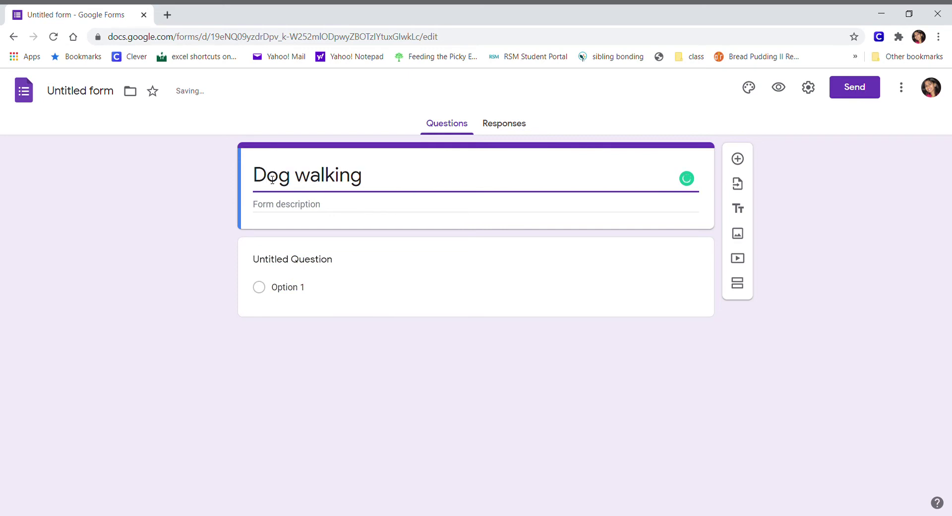
{"action": "key", "text": "BackSpace"}
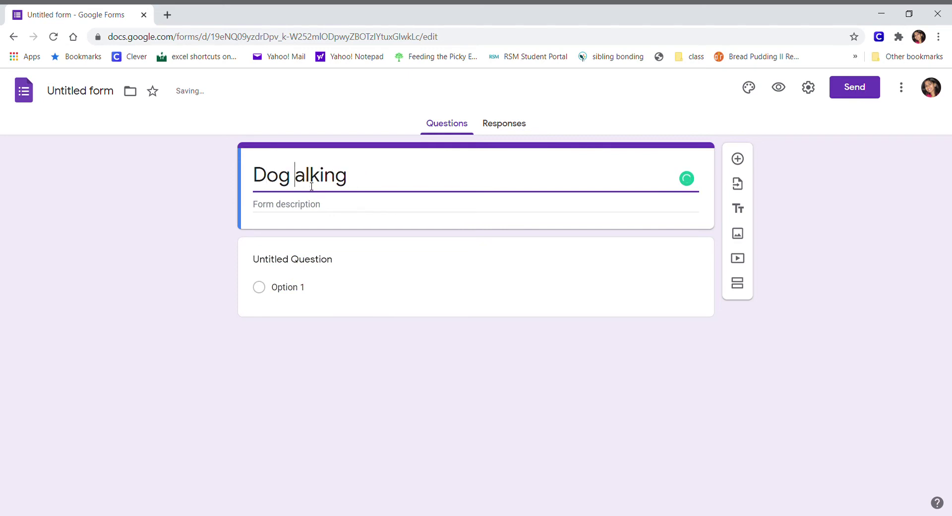
{"action": "type", "text": "W"}
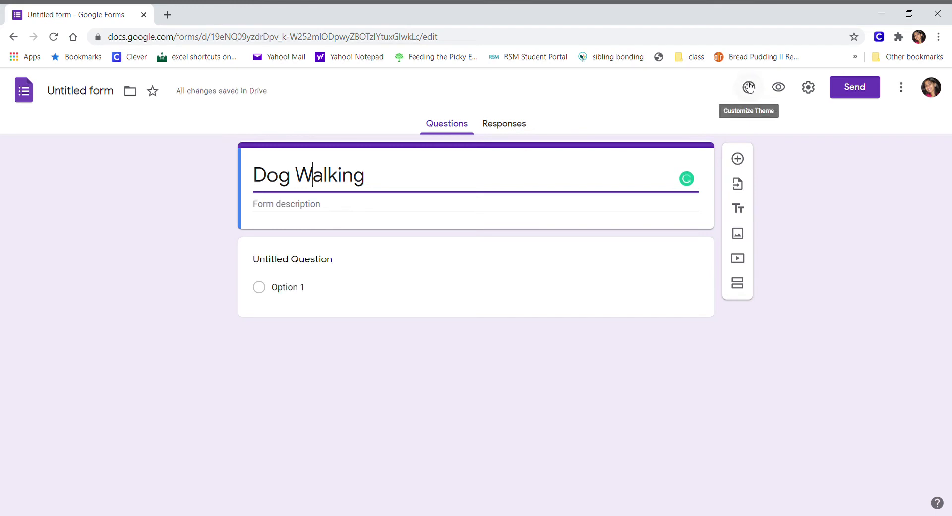
Set the theme colour to light blue and bring up the header image choices
{"action": "left_click", "coordinate": [748, 87]}
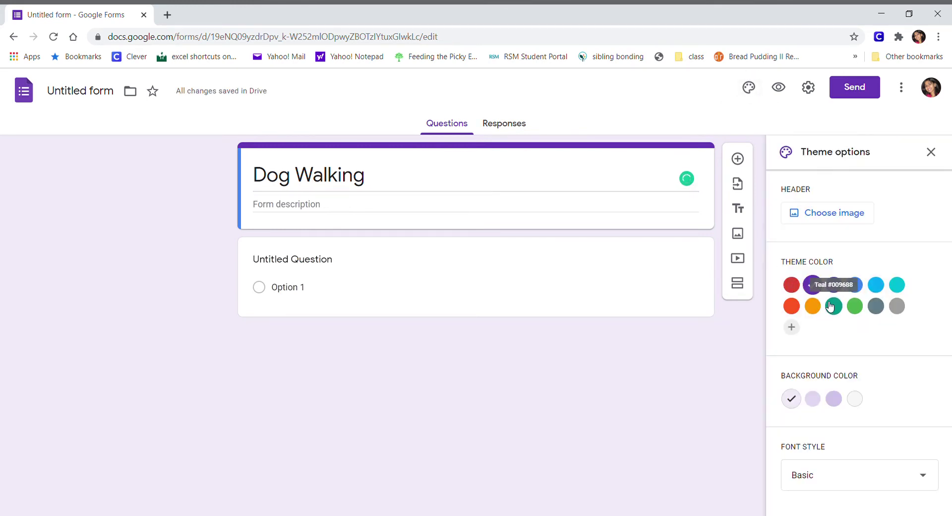
{"action": "left_click", "coordinate": [791, 284]}
{"action": "left_click", "coordinate": [875, 305]}
{"action": "left_click", "coordinate": [833, 306]}
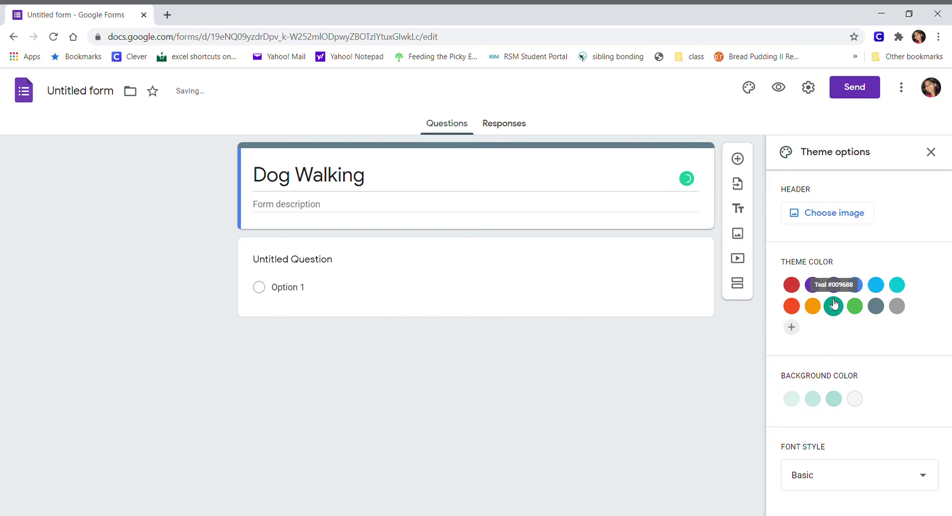
{"action": "left_click", "coordinate": [855, 285]}
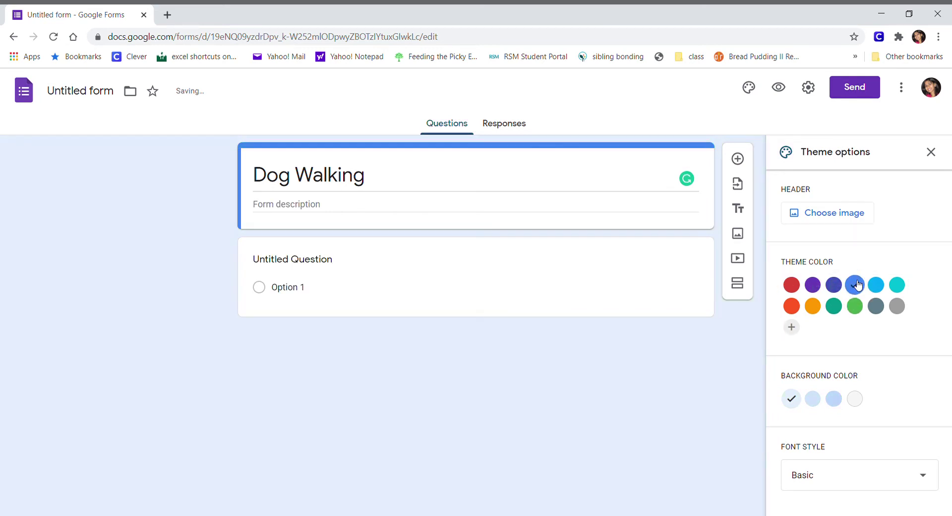
{"action": "left_click", "coordinate": [874, 287]}
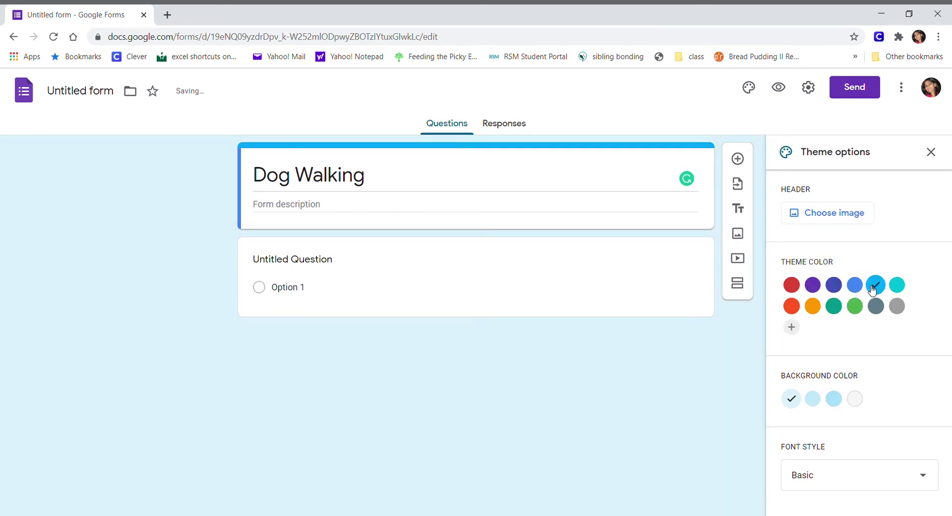
{"action": "left_click", "coordinate": [836, 215]}
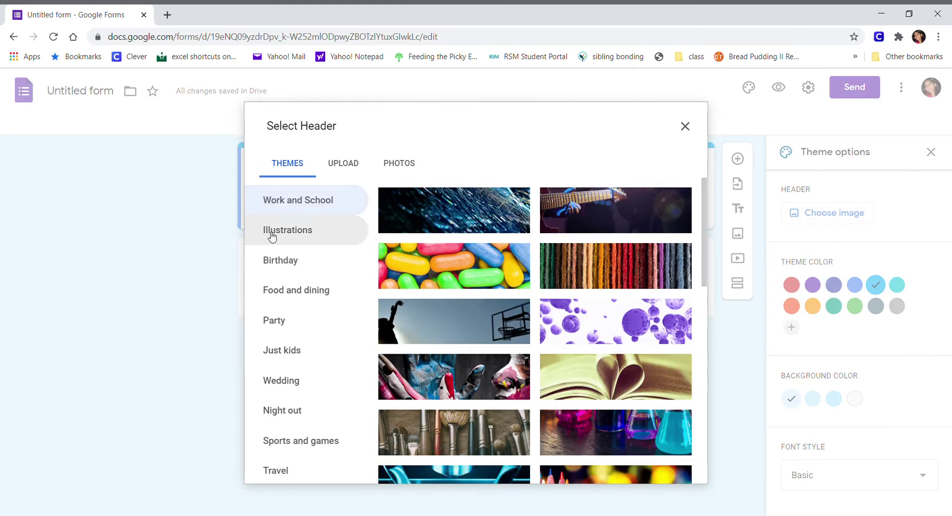
Browse the header image options, including Birthday themes and personal photos
{"action": "left_click", "coordinate": [272, 237]}
{"action": "left_click", "coordinate": [276, 260]}
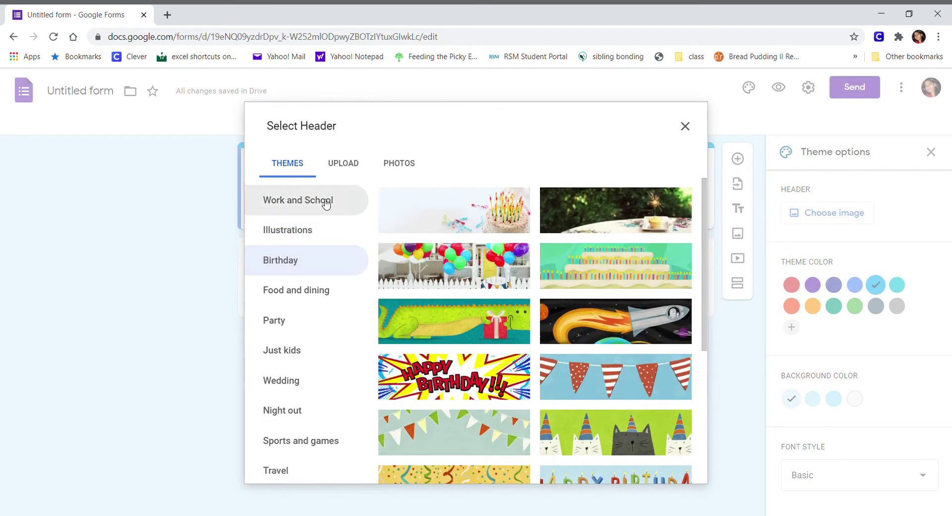
{"action": "left_click", "coordinate": [344, 174]}
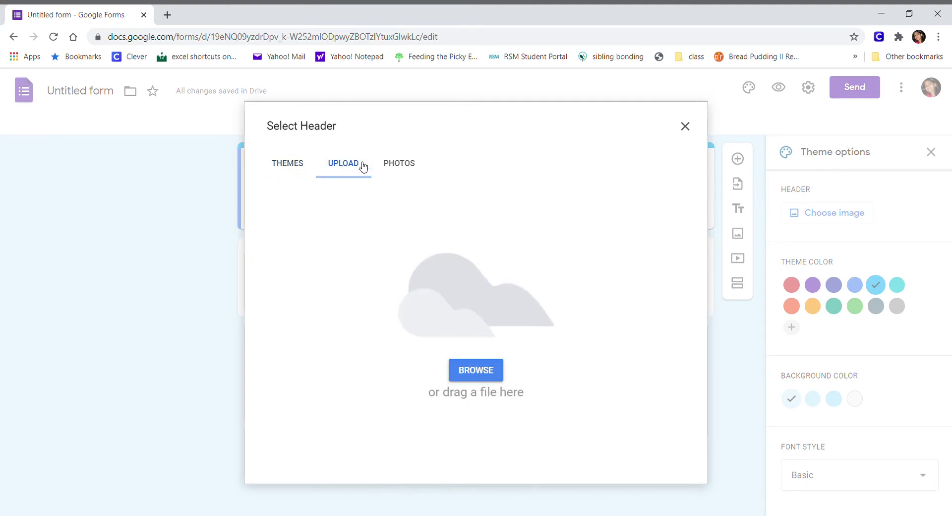
{"action": "left_click", "coordinate": [400, 165]}
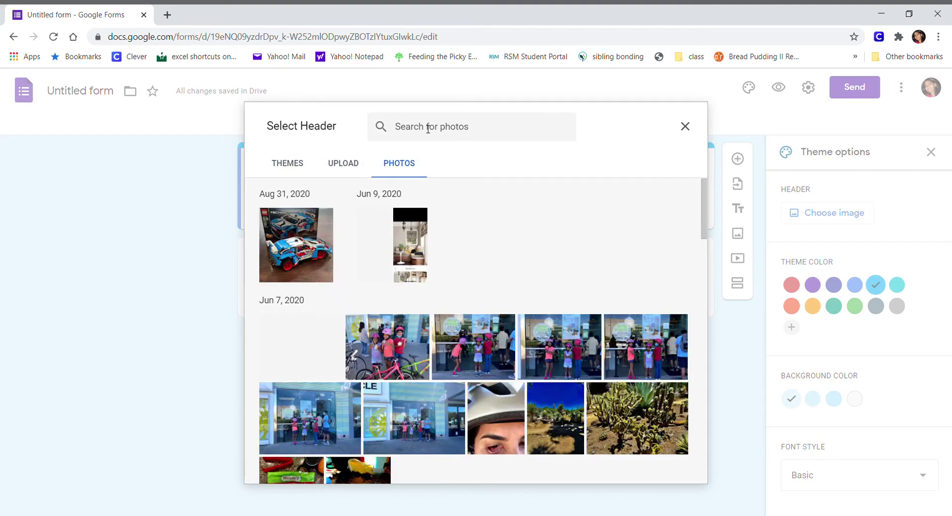
{"action": "scroll", "coordinate": [444, 325], "scroll_direction": "down", "scroll_amount": 5}
{"action": "scroll", "coordinate": [444, 324], "scroll_direction": "down", "scroll_amount": 2}
{"action": "scroll", "coordinate": [444, 325], "scroll_direction": "up", "scroll_amount": 10}
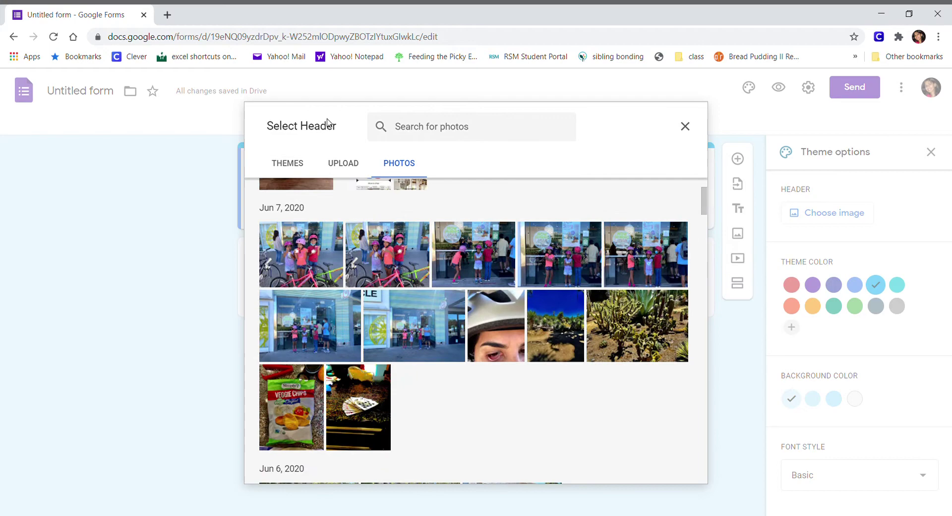
{"action": "left_click", "coordinate": [285, 157]}
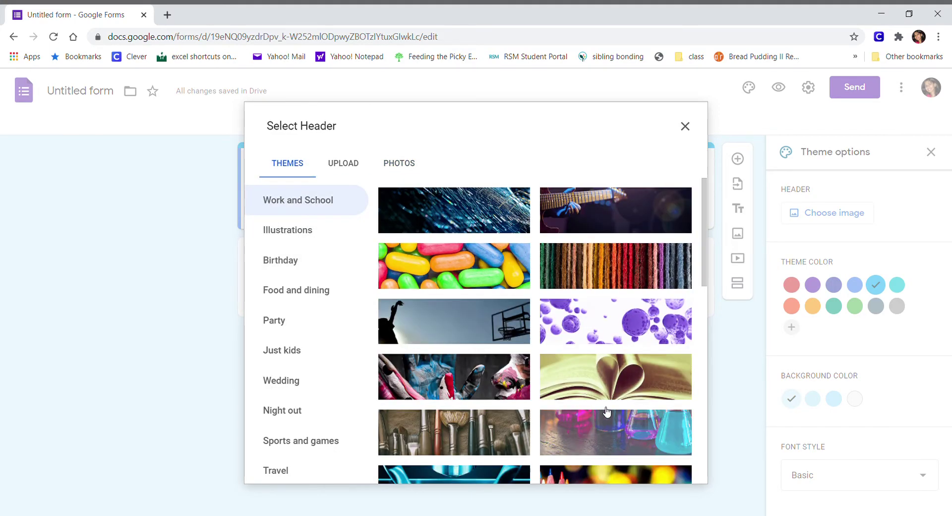
{"action": "scroll", "coordinate": [607, 412], "scroll_direction": "down", "scroll_amount": 5}
{"action": "scroll", "coordinate": [607, 411], "scroll_direction": "down", "scroll_amount": 5}
{"action": "scroll", "coordinate": [607, 411], "scroll_direction": "down", "scroll_amount": 1}
{"action": "scroll", "coordinate": [607, 412], "scroll_direction": "down", "scroll_amount": 2}
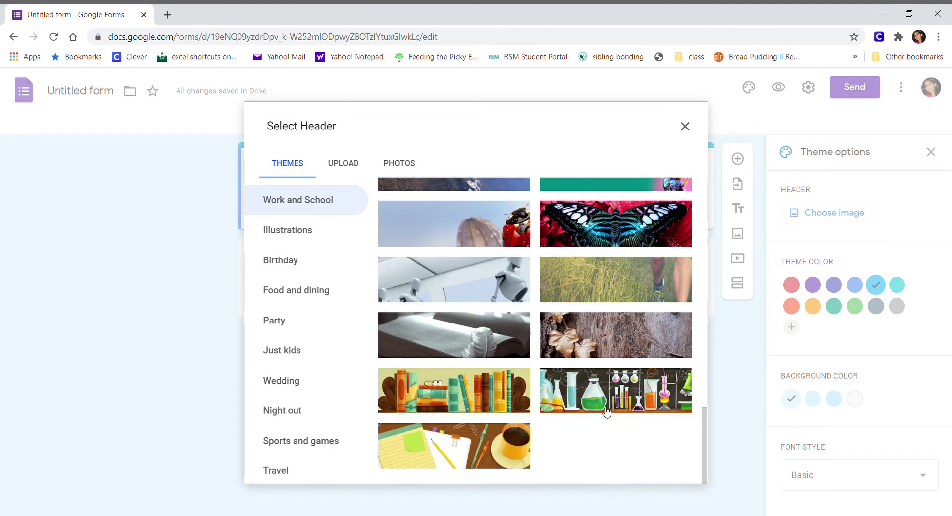
{"action": "scroll", "coordinate": [607, 412], "scroll_direction": "down", "scroll_amount": 2}
Insert the campfire-and-marshmallows illustration from Illustrations as the header
{"action": "left_click", "coordinate": [312, 242]}
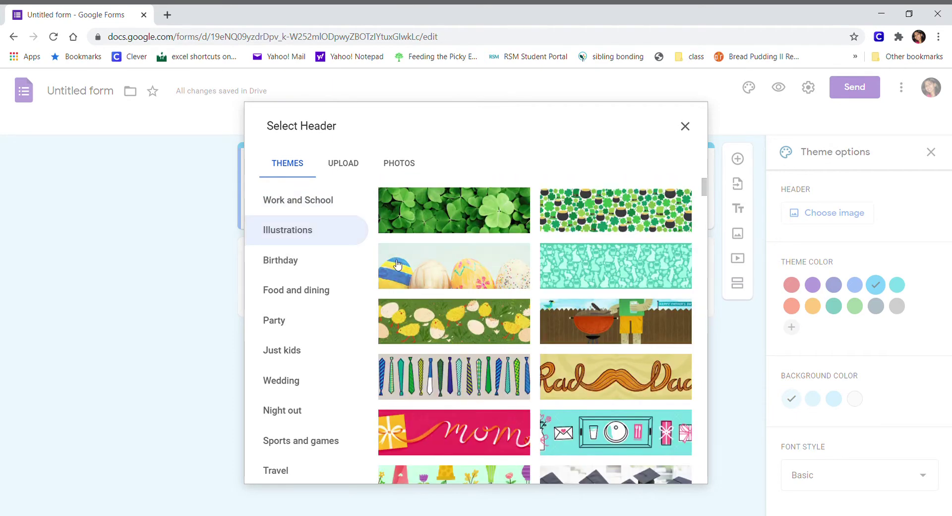
{"action": "scroll", "coordinate": [567, 359], "scroll_direction": "down", "scroll_amount": 3}
{"action": "scroll", "coordinate": [567, 359], "scroll_direction": "down", "scroll_amount": 2}
{"action": "scroll", "coordinate": [566, 359], "scroll_direction": "down", "scroll_amount": 3}
{"action": "scroll", "coordinate": [567, 359], "scroll_direction": "down", "scroll_amount": 3}
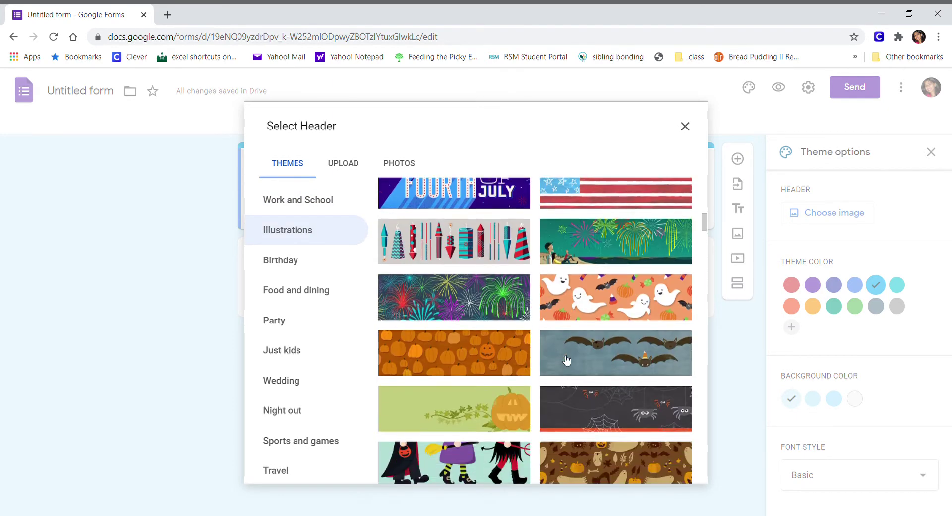
{"action": "scroll", "coordinate": [566, 359], "scroll_direction": "down", "scroll_amount": 2}
{"action": "scroll", "coordinate": [566, 359], "scroll_direction": "down", "scroll_amount": 2}
{"action": "scroll", "coordinate": [566, 359], "scroll_direction": "up", "scroll_amount": 3}
{"action": "scroll", "coordinate": [566, 360], "scroll_direction": "up", "scroll_amount": 3}
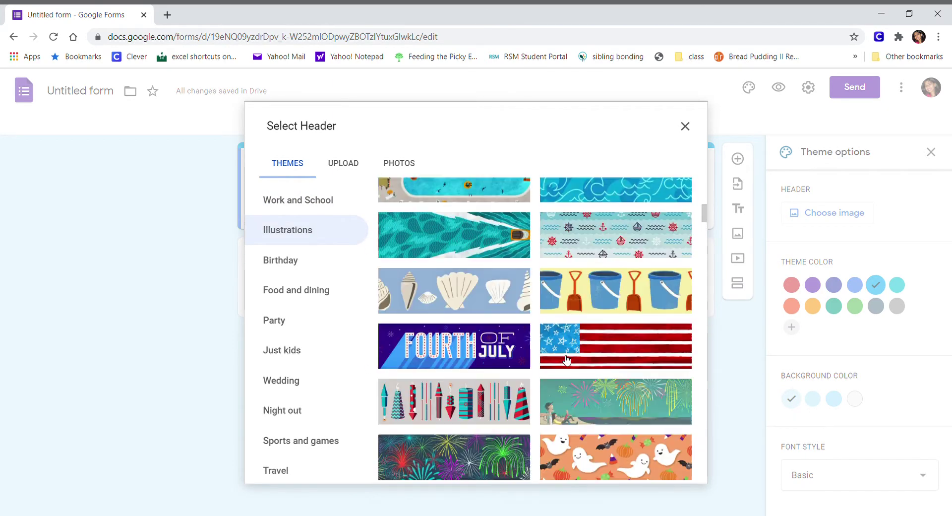
{"action": "scroll", "coordinate": [566, 360], "scroll_direction": "up", "scroll_amount": 3}
{"action": "scroll", "coordinate": [567, 360], "scroll_direction": "up", "scroll_amount": 2}
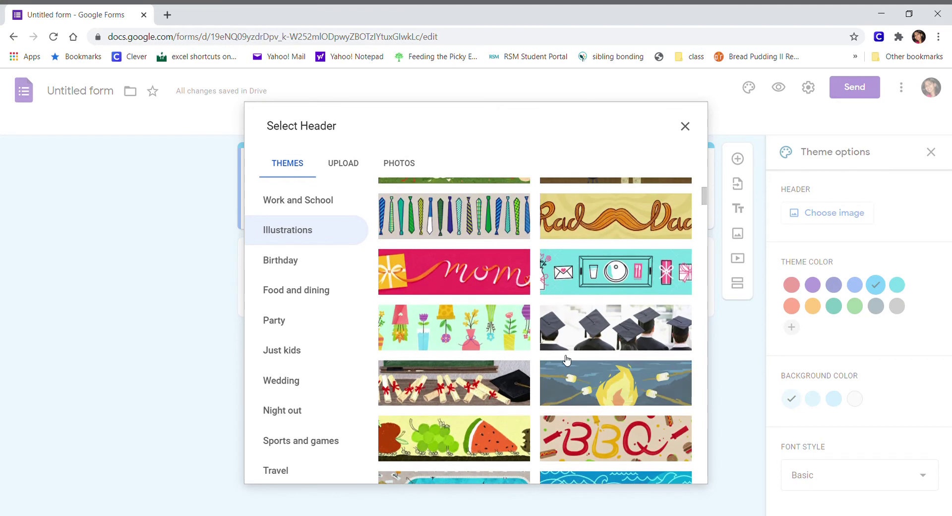
{"action": "left_click", "coordinate": [589, 374]}
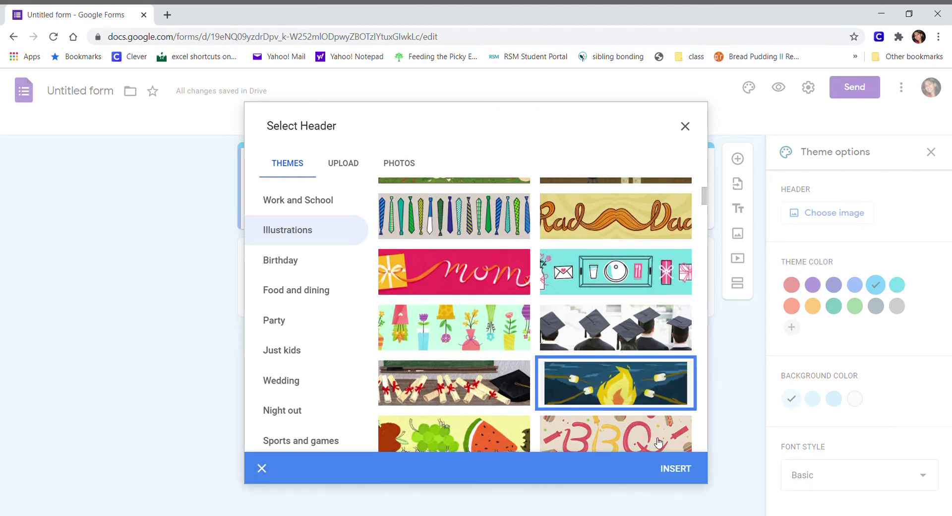
{"action": "left_click", "coordinate": [674, 468]}
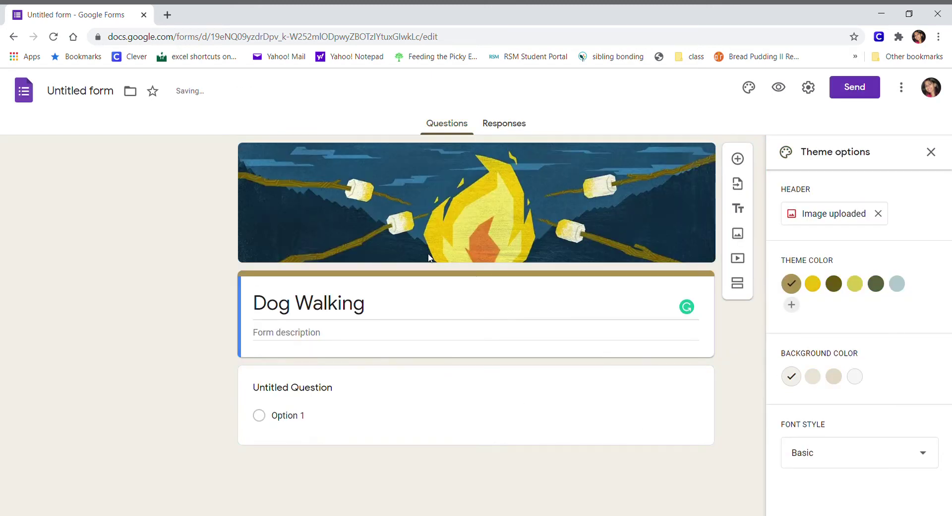
Change the form's font style to Playful after trying Decorative
{"action": "left_click", "coordinate": [837, 448]}
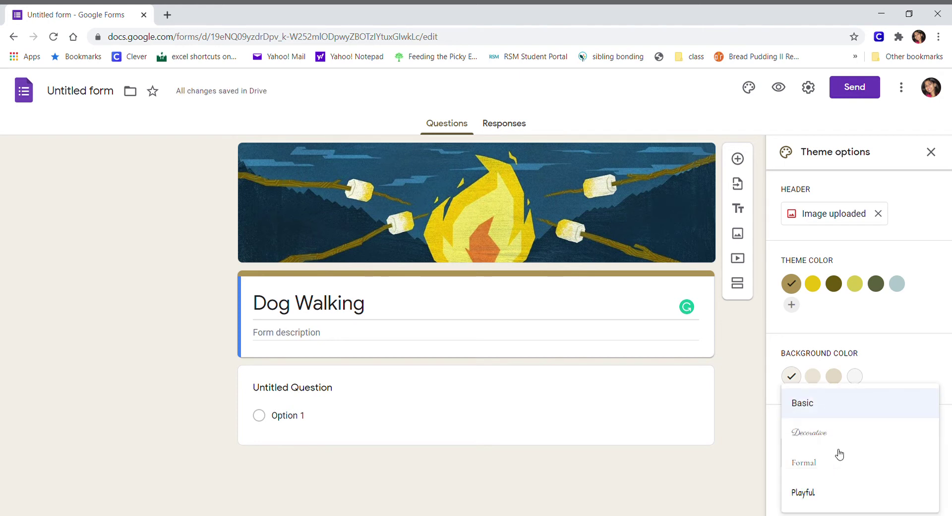
{"action": "left_click", "coordinate": [829, 435]}
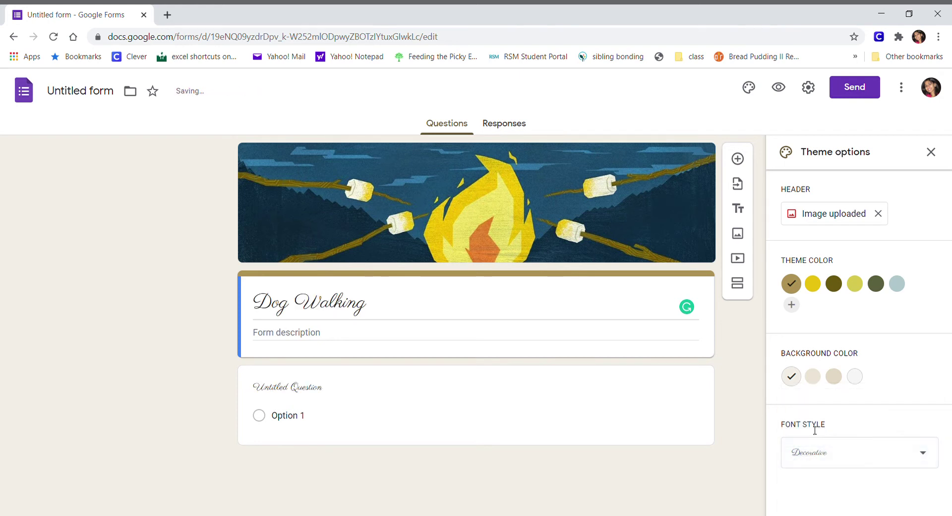
{"action": "left_click", "coordinate": [828, 449]}
{"action": "left_click", "coordinate": [819, 490]}
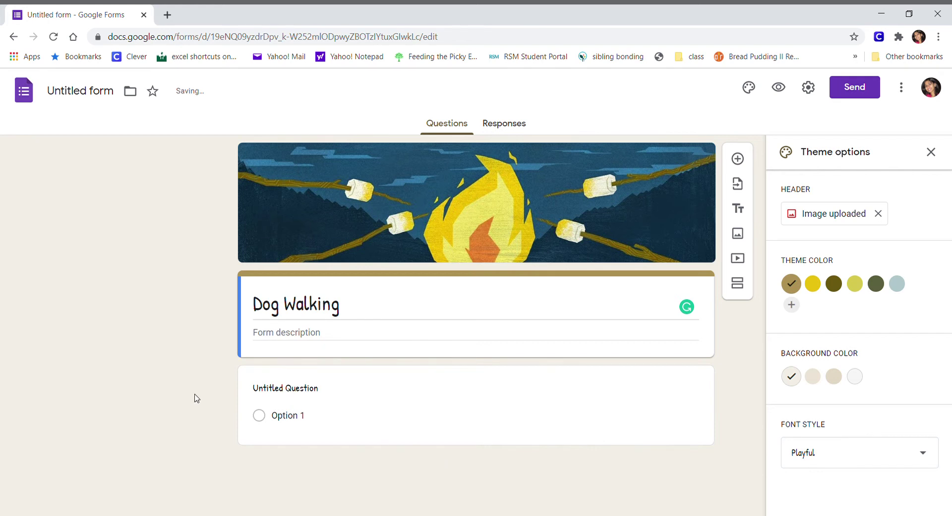
{"action": "left_click", "coordinate": [278, 388]}
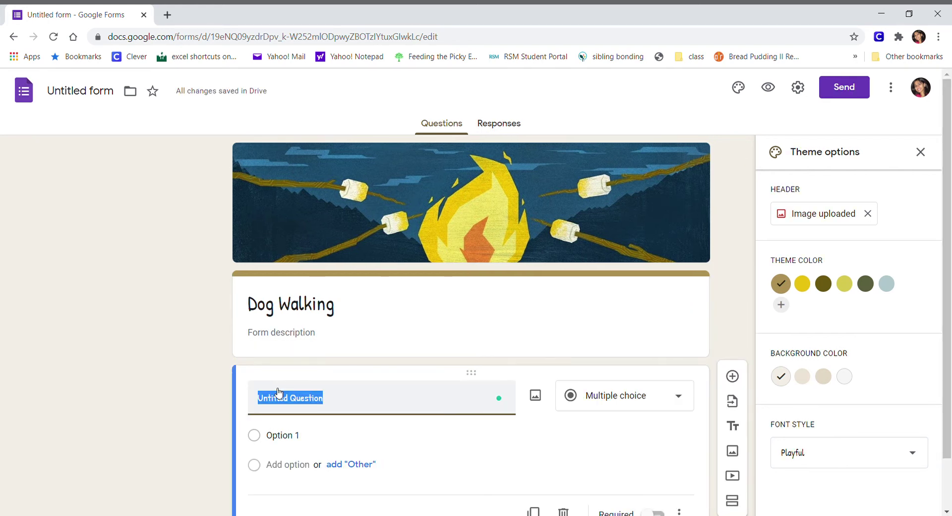
Ask 'do you want your dog to be walked?' with the suggested Yes, No, Maybe answers
{"action": "type", "text": "do you want"}
{"action": "type", "text": "t t"}
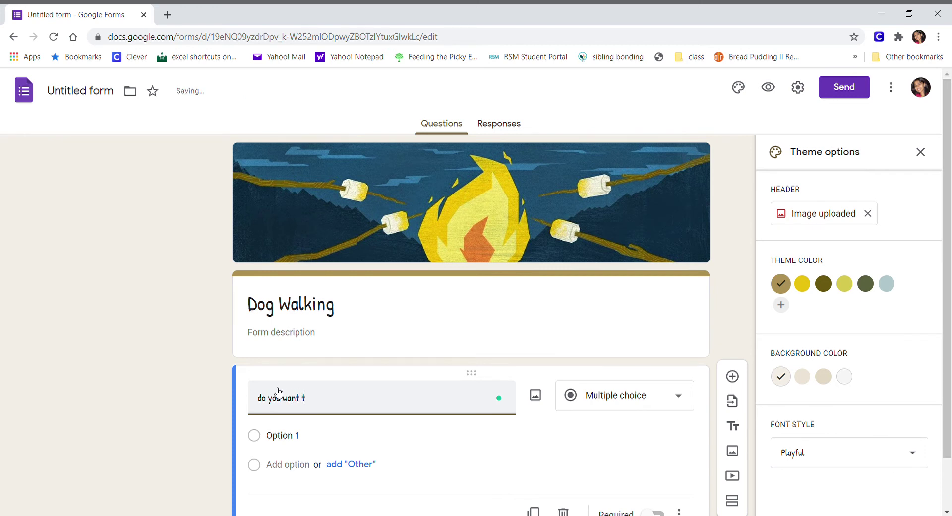
{"action": "type", "text": "ou"}
{"action": "type", "text": "you"}
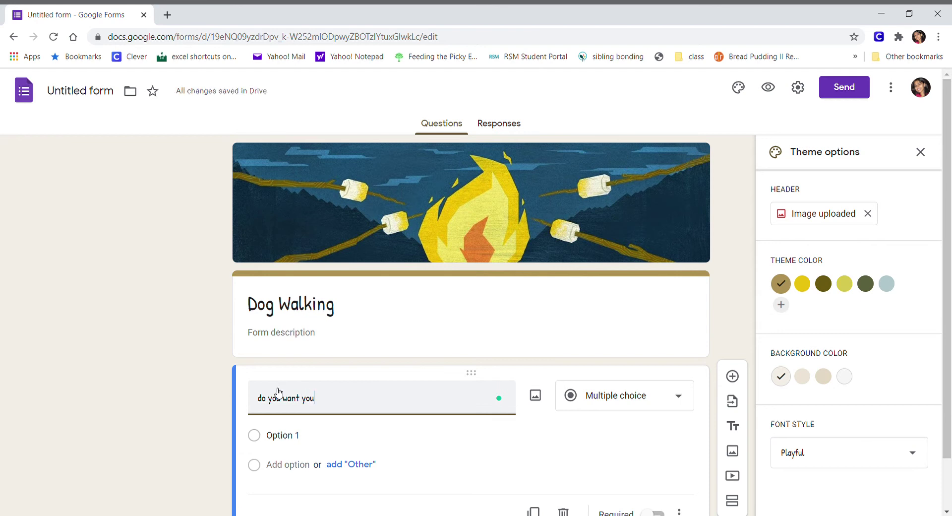
{"action": "type", "text": " dog to be walked"}
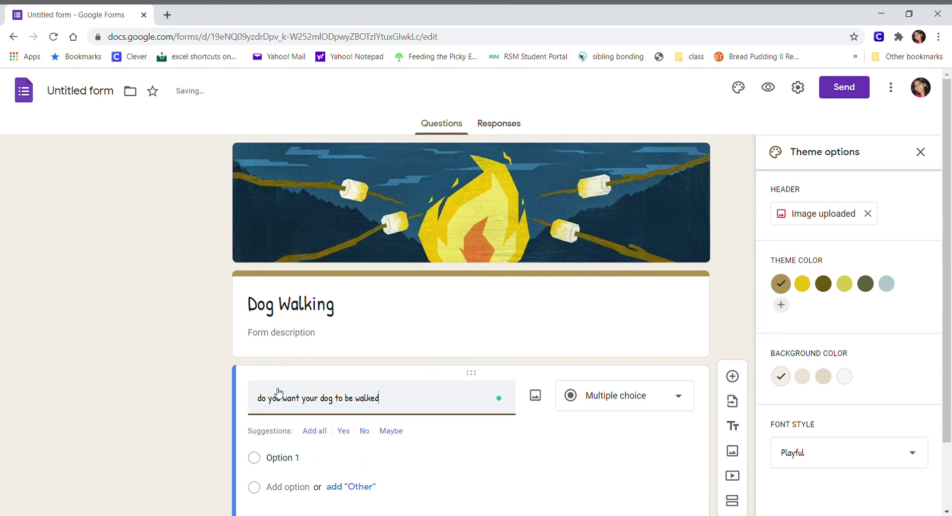
{"action": "left_click", "coordinate": [320, 431]}
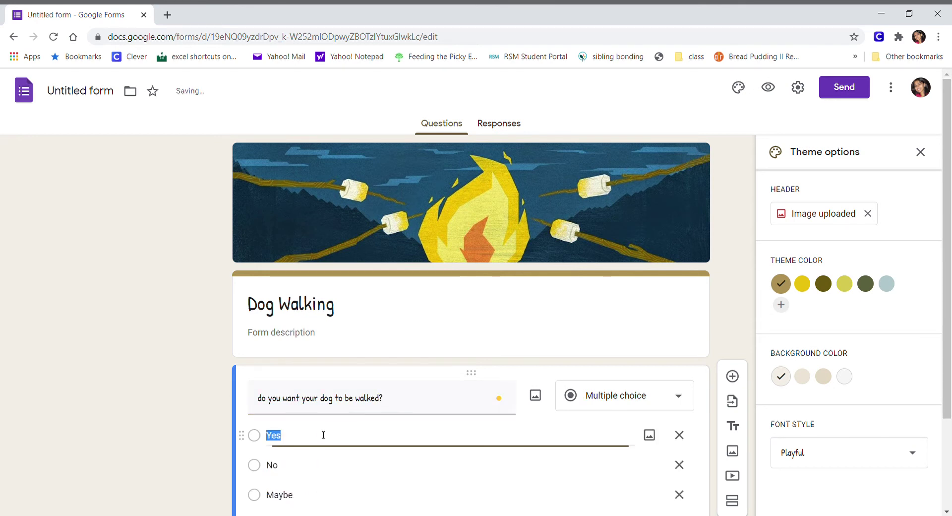
{"action": "left_click", "coordinate": [290, 381]}
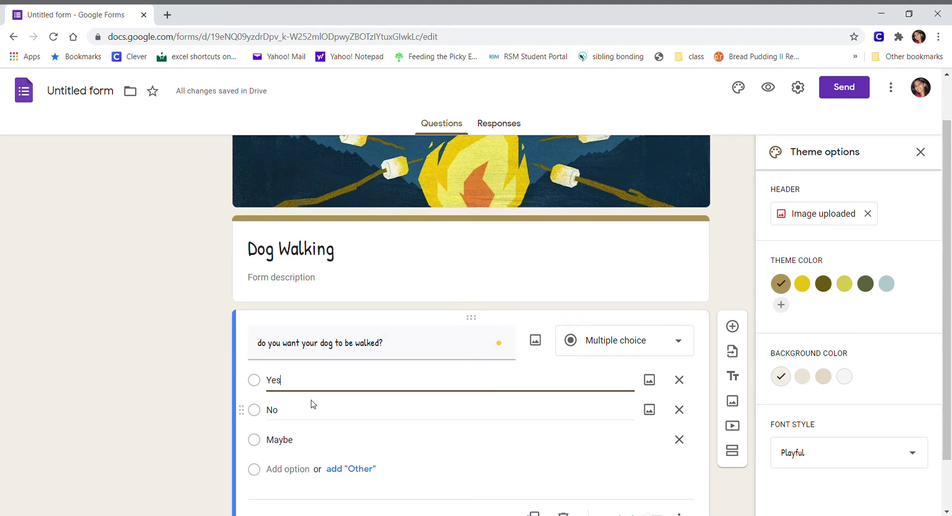
Turn the dog-walking question into a required Short answer, then open Import questions
{"action": "left_click", "coordinate": [589, 347]}
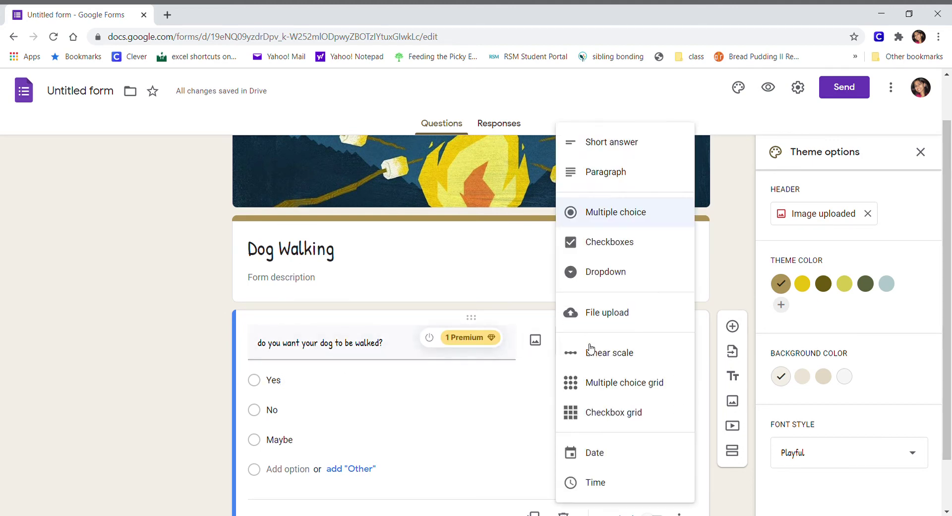
{"action": "left_click", "coordinate": [609, 142]}
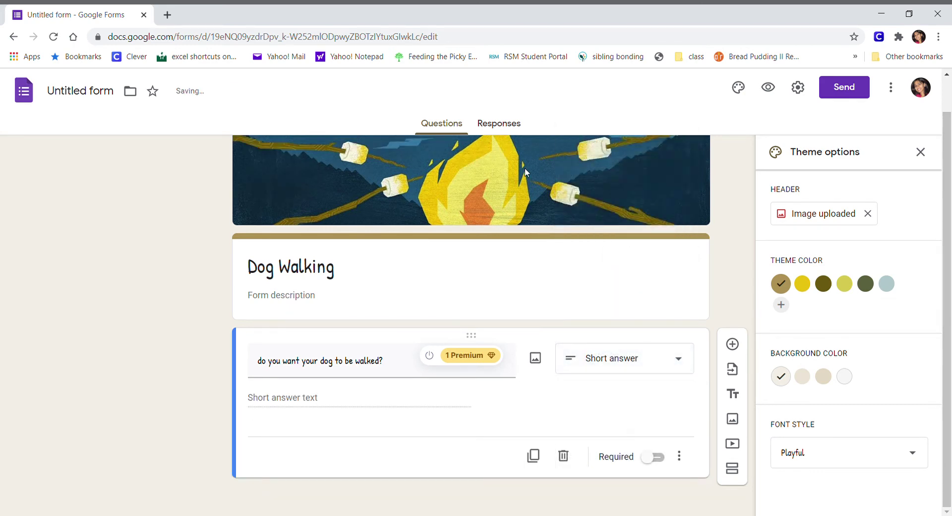
{"action": "left_click", "coordinate": [651, 462]}
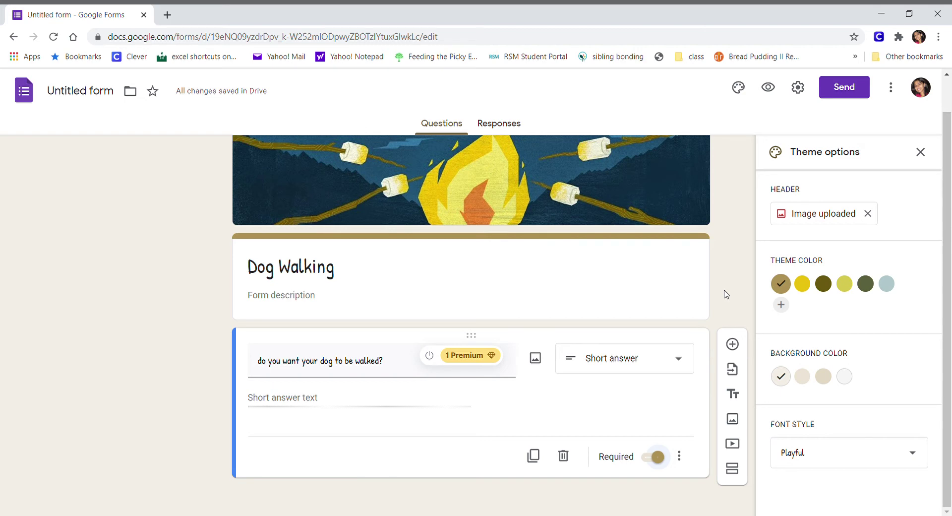
{"action": "left_click", "coordinate": [732, 370]}
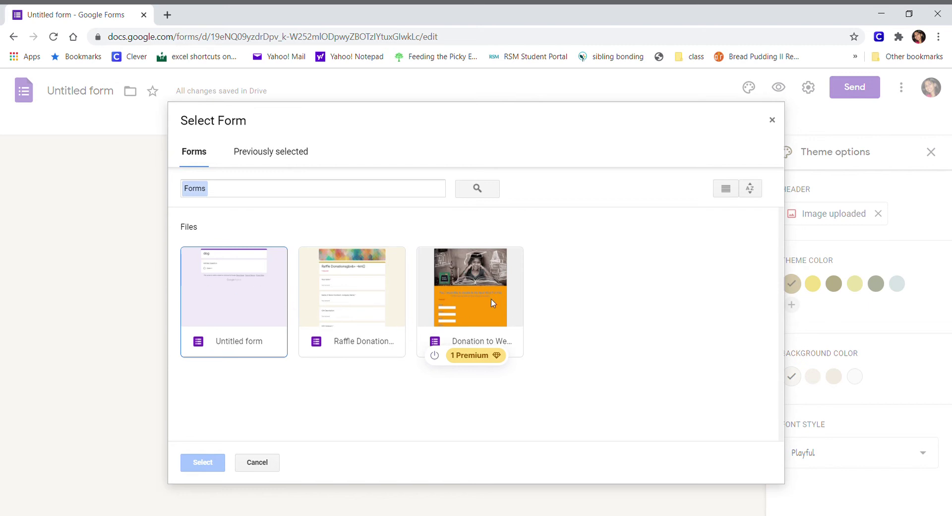
Close the Select Form import dialog without importing anything
{"action": "left_click", "coordinate": [772, 120]}
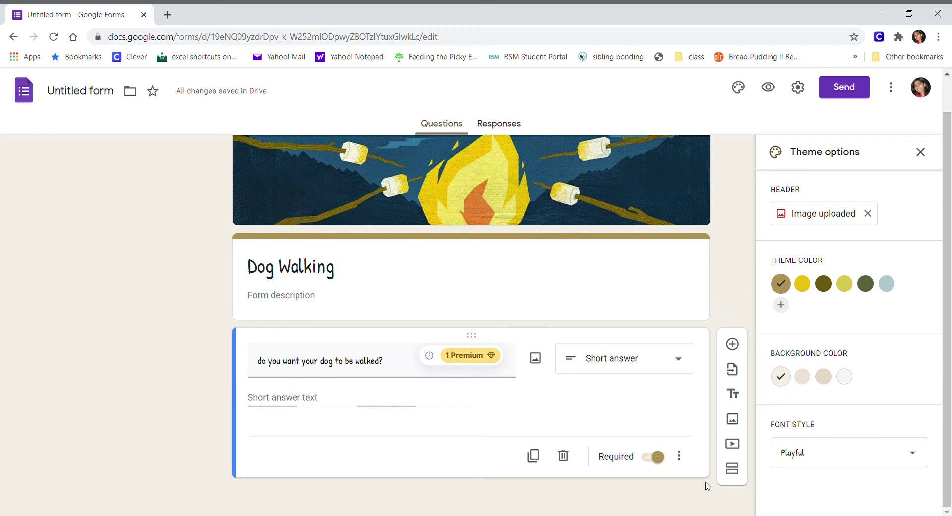
Add a section titled 'payment' with a new question 'how much Are you willing to pay?'
{"action": "left_click", "coordinate": [732, 468]}
{"action": "scroll", "coordinate": [397, 373], "scroll_direction": "down", "scroll_amount": 1}
{"action": "left_click", "coordinate": [319, 430]}
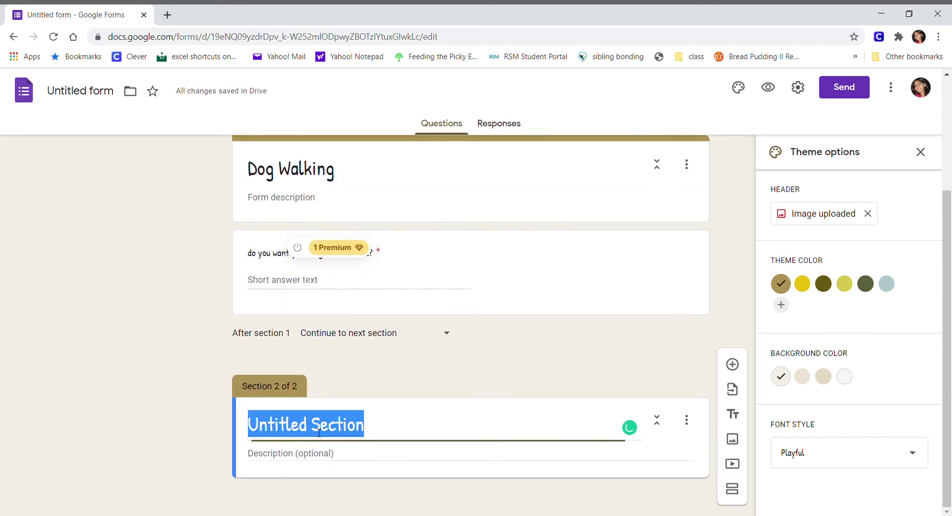
{"action": "type", "text": "pay"}
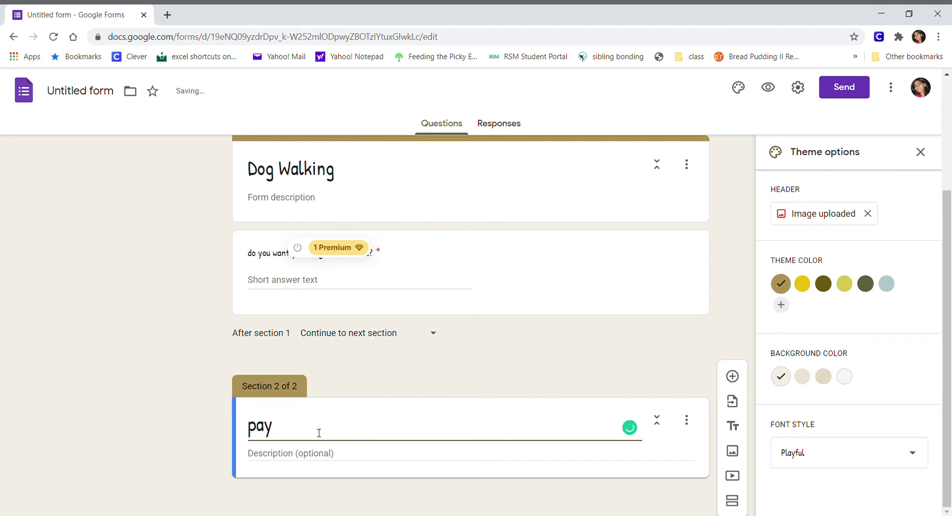
{"action": "type", "text": "ment"}
{"action": "left_click", "coordinate": [732, 376]}
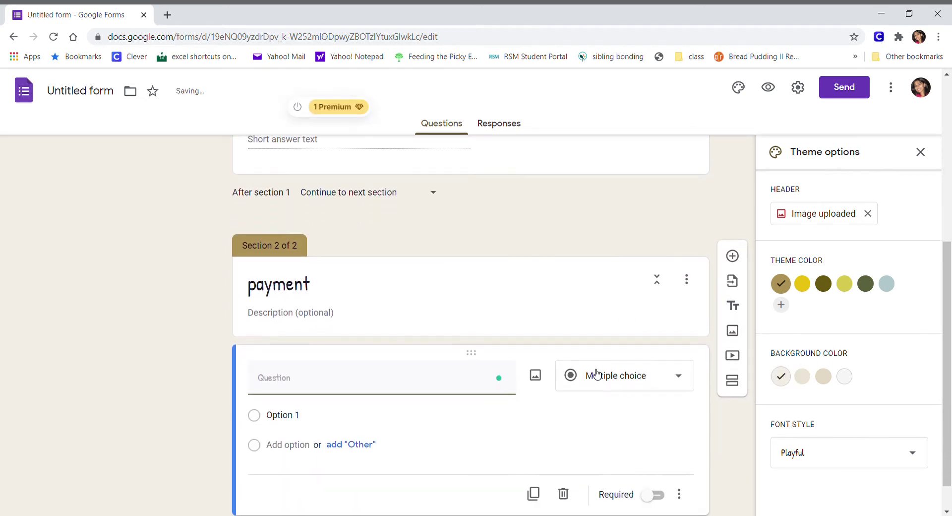
{"action": "type", "text": "how much "}
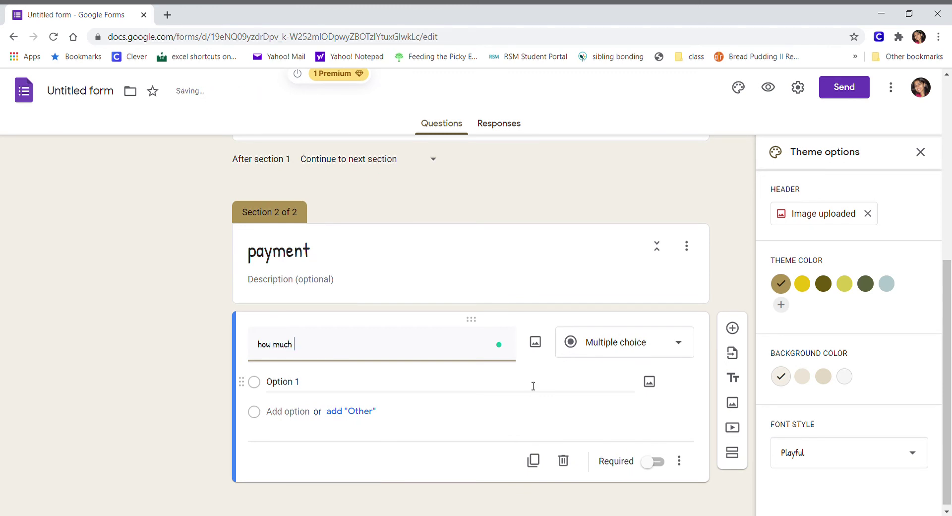
{"action": "type", "text": "Are you "}
{"action": "type", "text": "willing"}
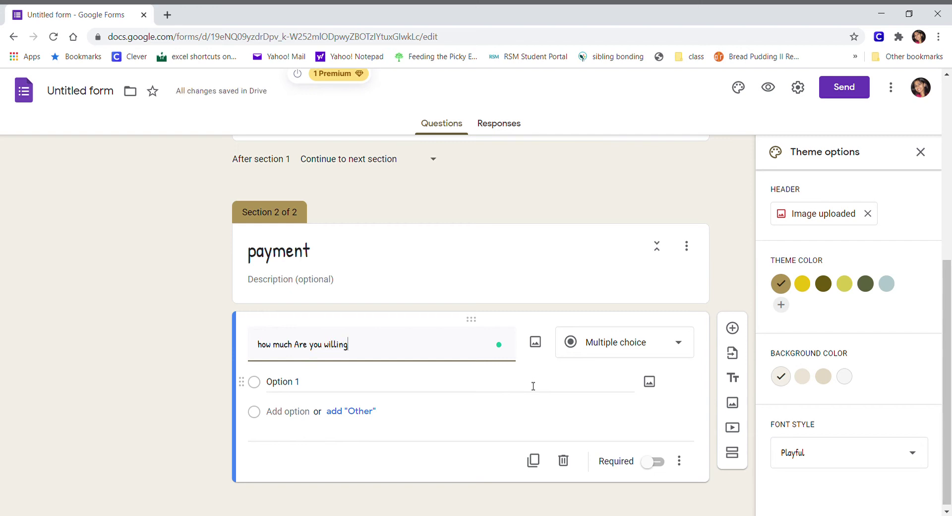
{"action": "type", "text": " to p"}
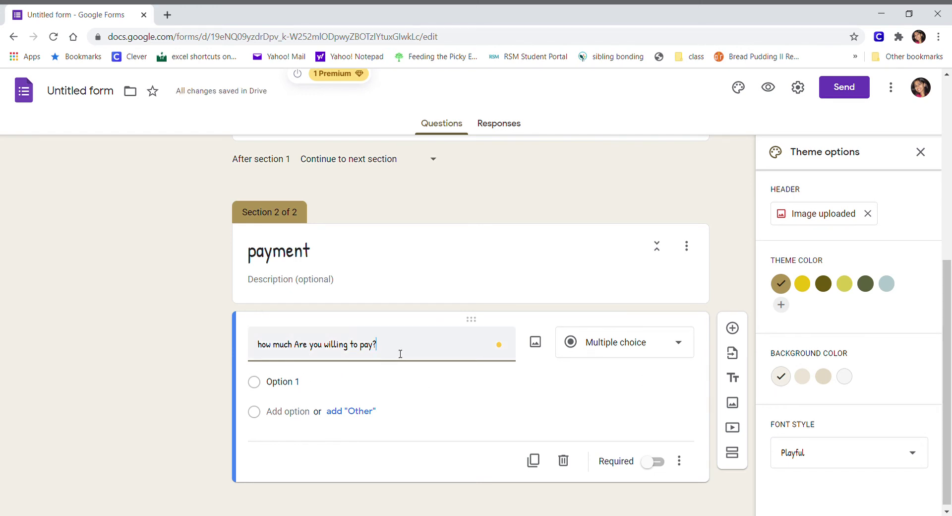
Turn on Required, switch to Checkboxes, and enter options 1$-2$ and 2$-3$
{"action": "left_click", "coordinate": [653, 462]}
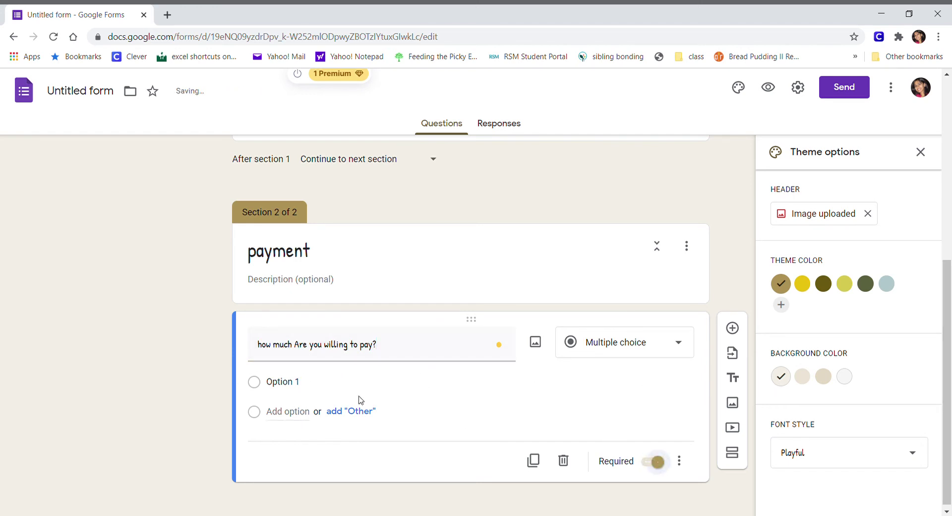
{"action": "left_click", "coordinate": [589, 351]}
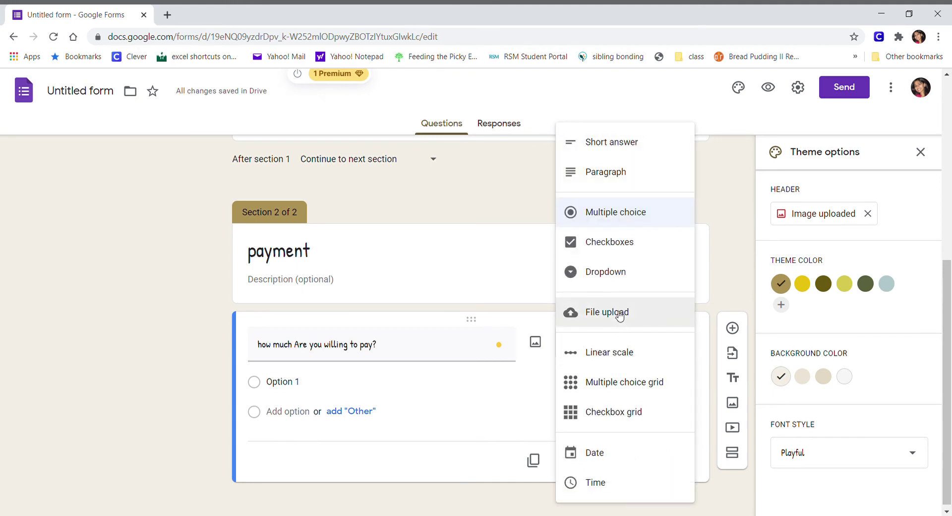
{"action": "left_click", "coordinate": [589, 252]}
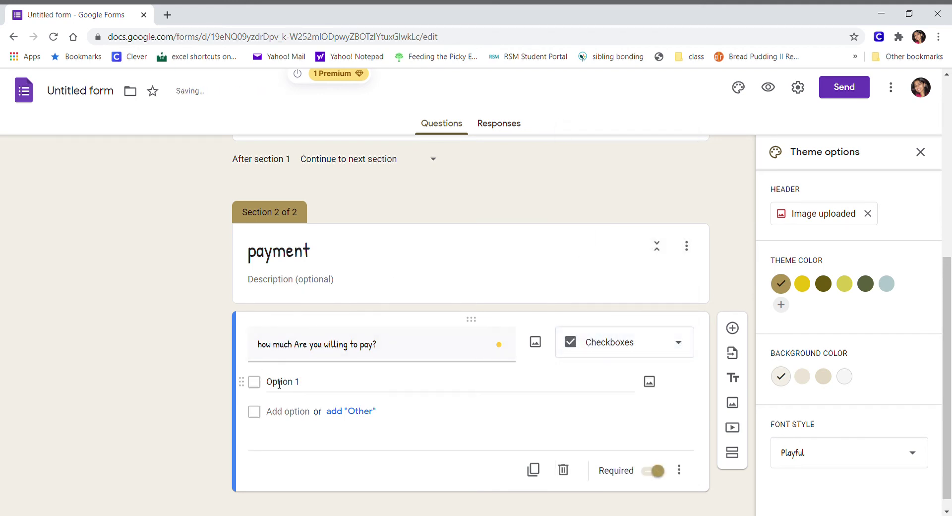
{"action": "left_click", "coordinate": [318, 387]}
{"action": "type", "text": "1$-2$"}
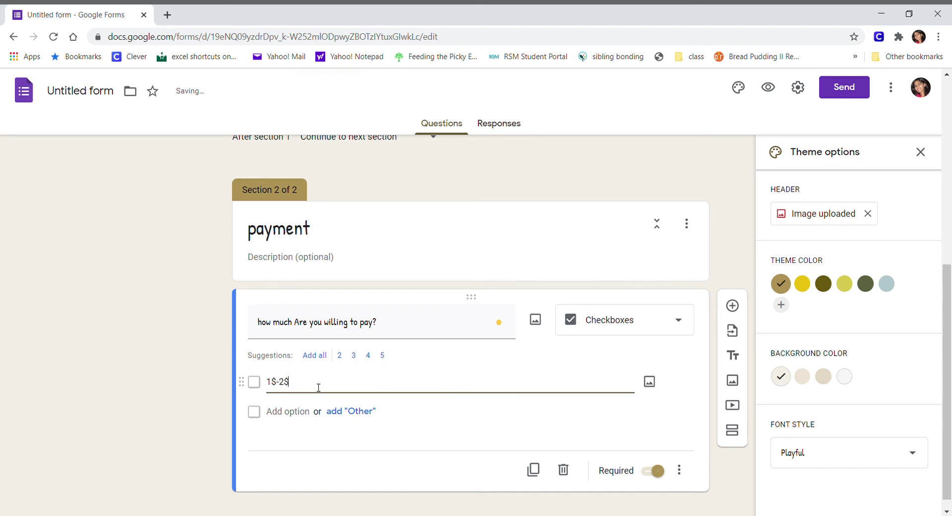
{"action": "left_click", "coordinate": [289, 411]}
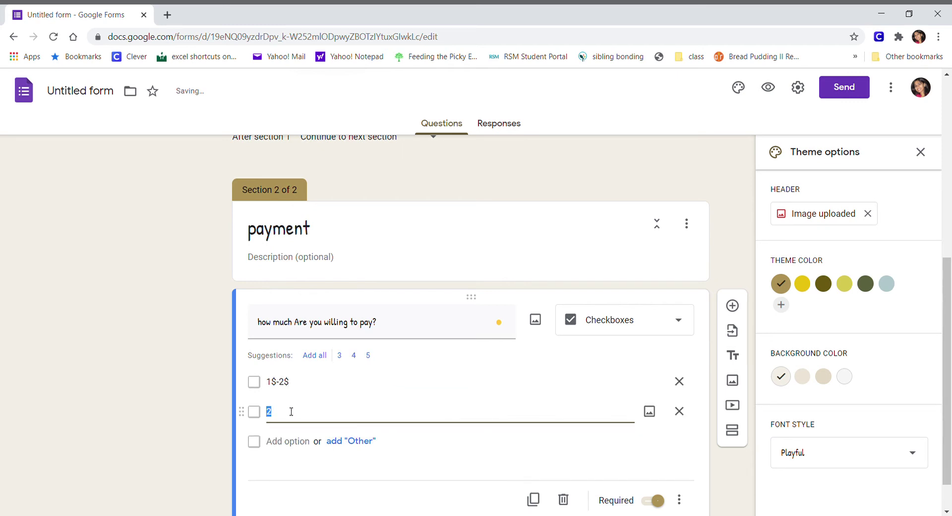
{"action": "type", "text": "2"}
Add an Other option, then a closing title block reading 'thank you for taking our survey'
{"action": "left_click", "coordinate": [351, 441]}
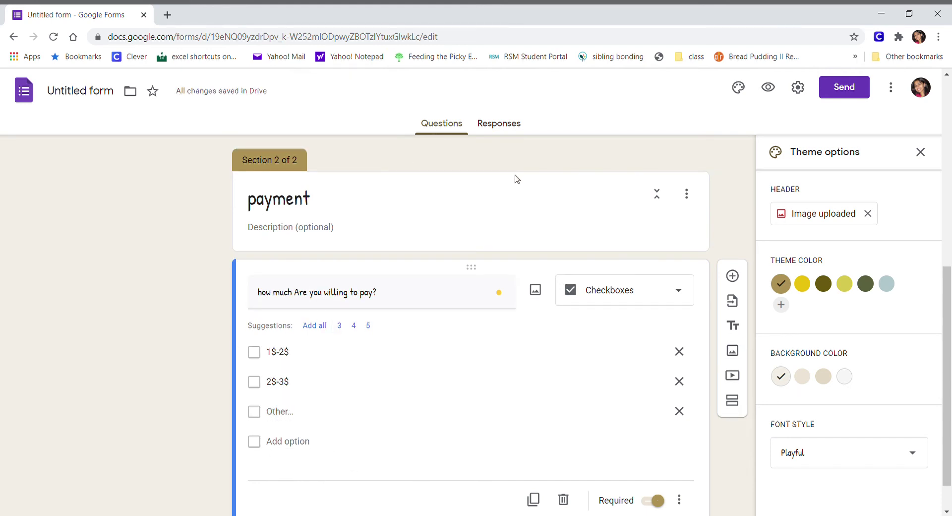
{"action": "left_click", "coordinate": [732, 326]}
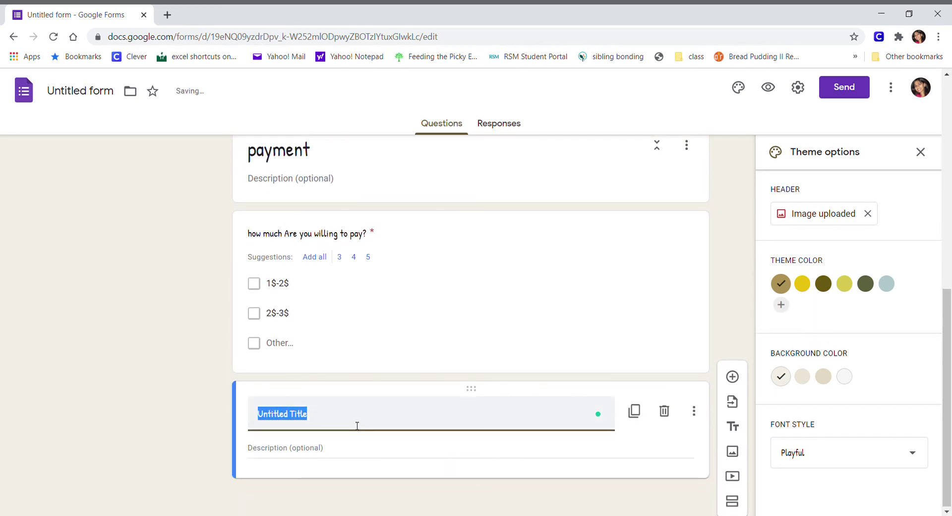
{"action": "type", "text": "thank y"}
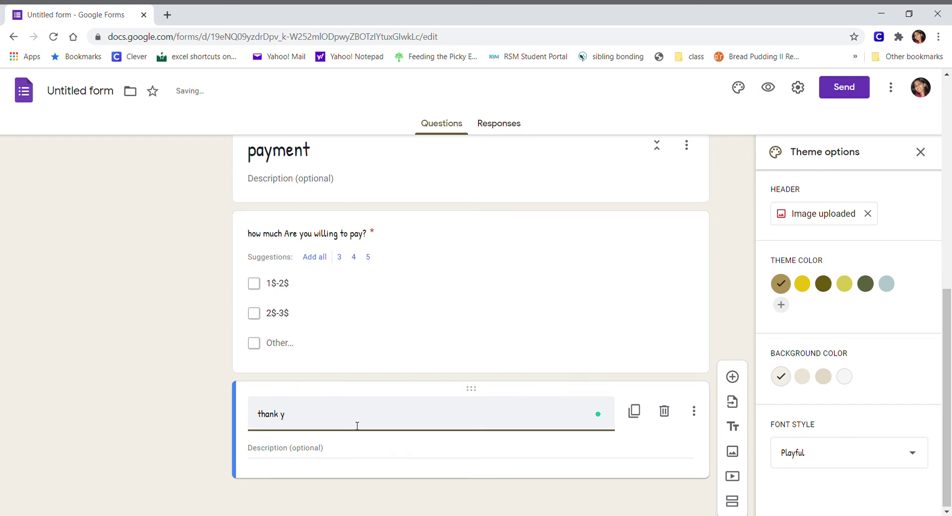
{"action": "type", "text": "ou for taking "}
{"action": "type", "text": "our survey"}
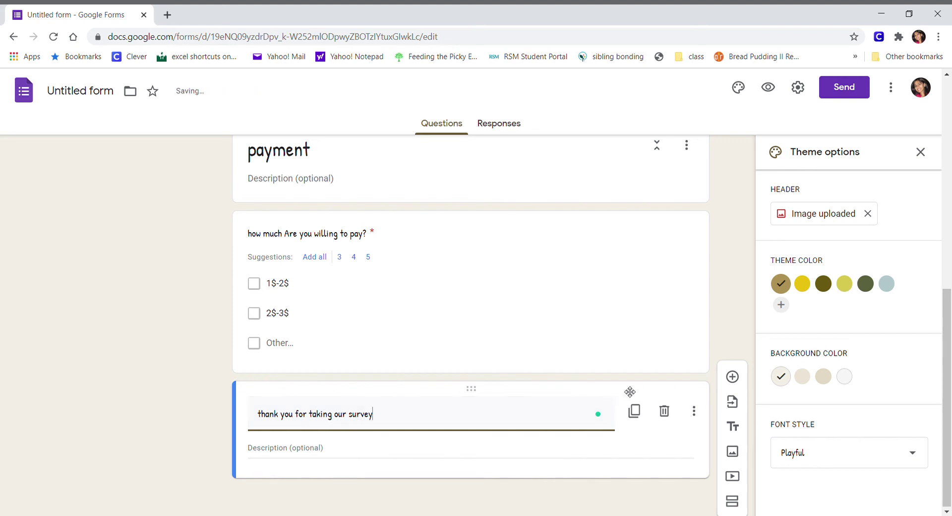
Insert the blue hand-drawn SURVEY image found by searching 'survey', titled 'thank you for taking our survey'
{"action": "left_click", "coordinate": [733, 449]}
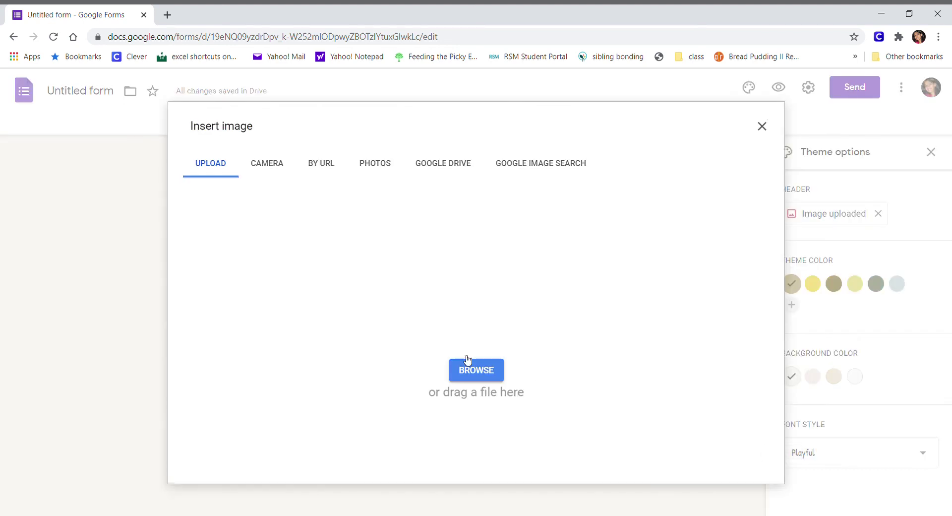
{"action": "left_click", "coordinate": [265, 167]}
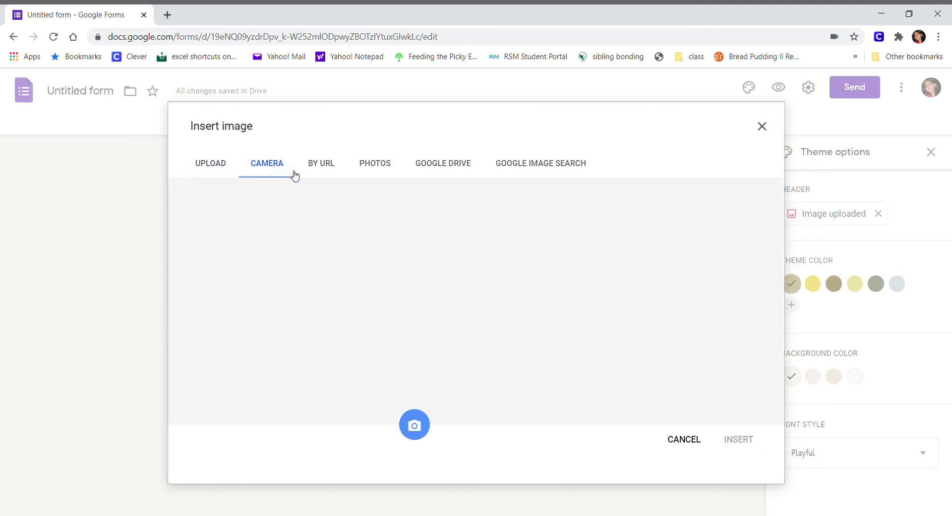
{"action": "left_click", "coordinate": [316, 166]}
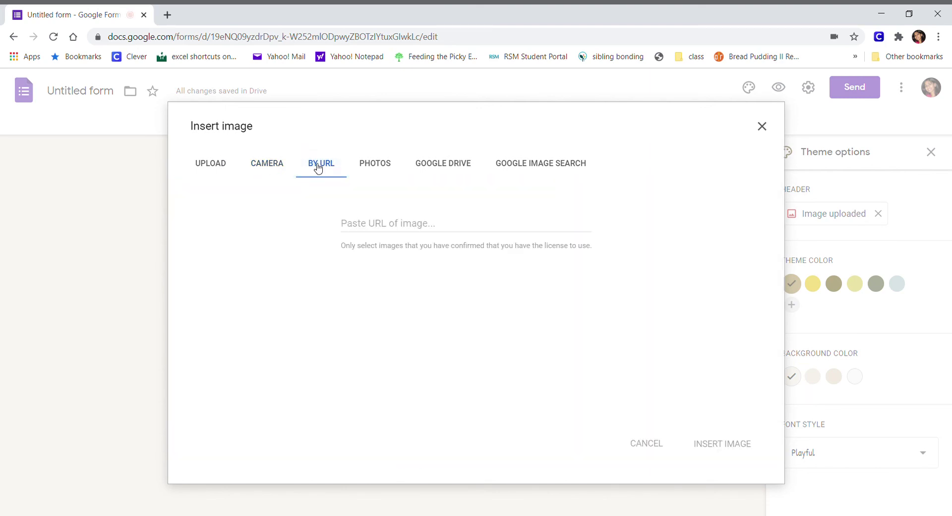
{"action": "left_click", "coordinate": [375, 167]}
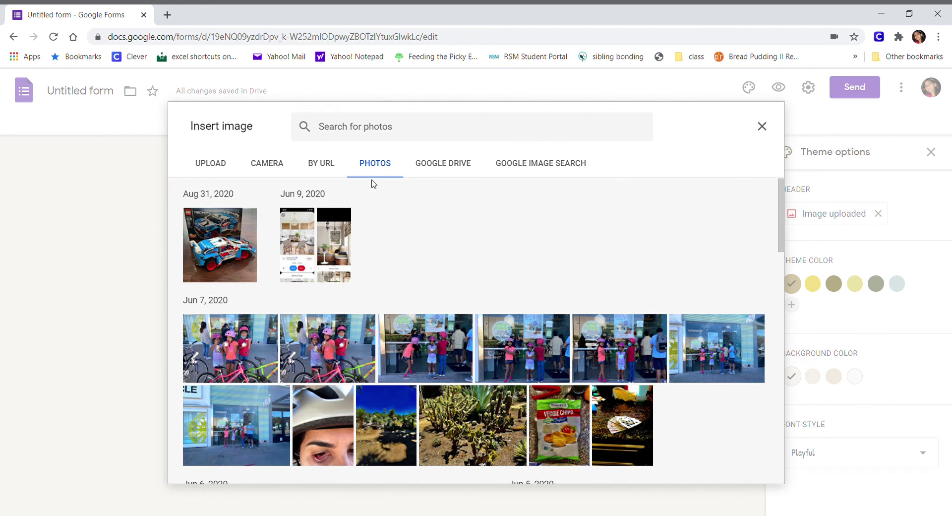
{"action": "left_click", "coordinate": [521, 161]}
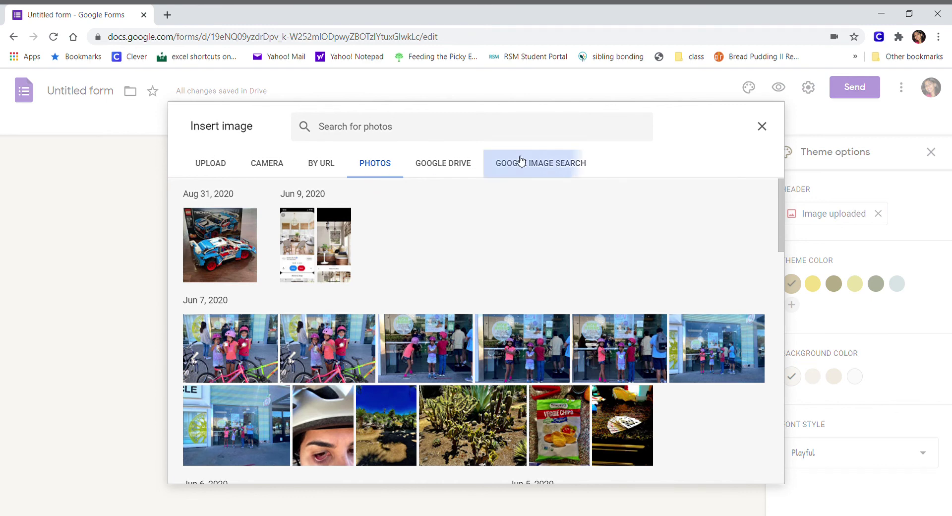
{"action": "type", "text": "s"}
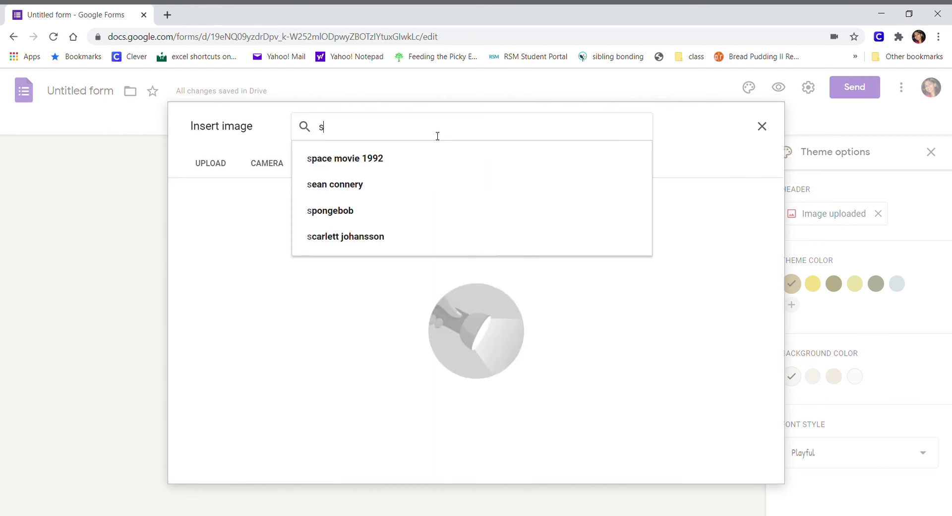
{"action": "type", "text": "urvey"}
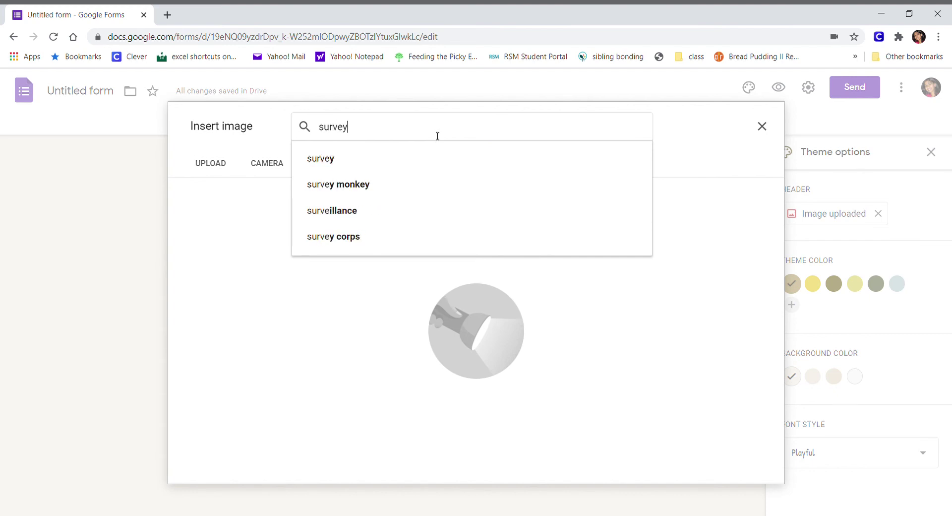
{"action": "key", "text": "Return"}
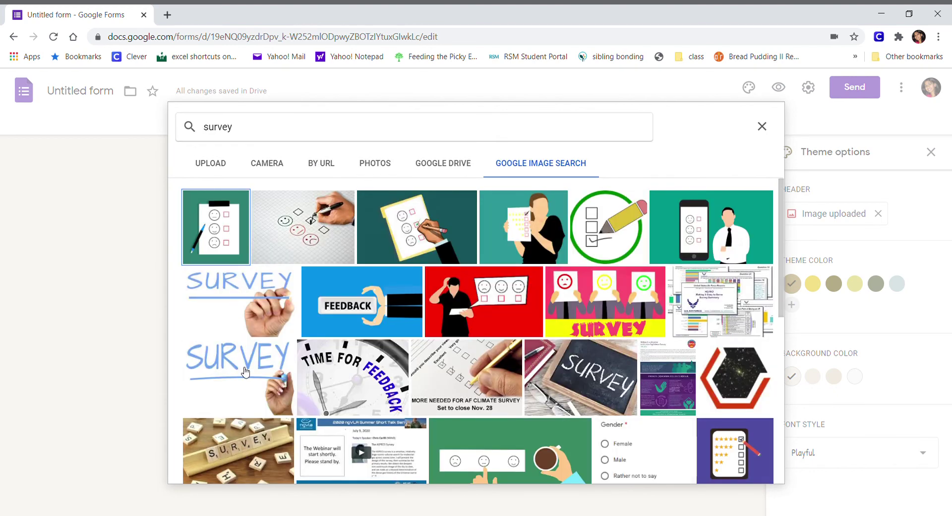
{"action": "left_click", "coordinate": [245, 372]}
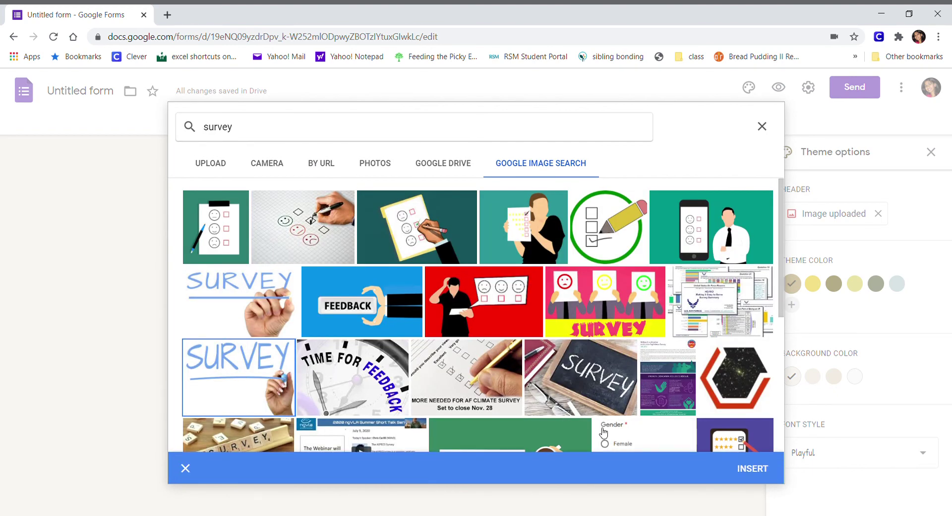
{"action": "left_click", "coordinate": [751, 467]}
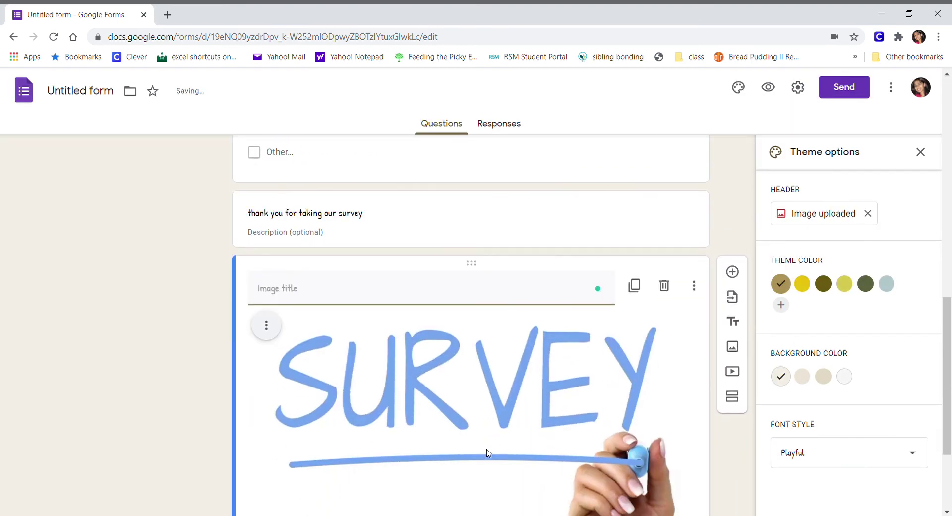
{"action": "type", "text": "thank"}
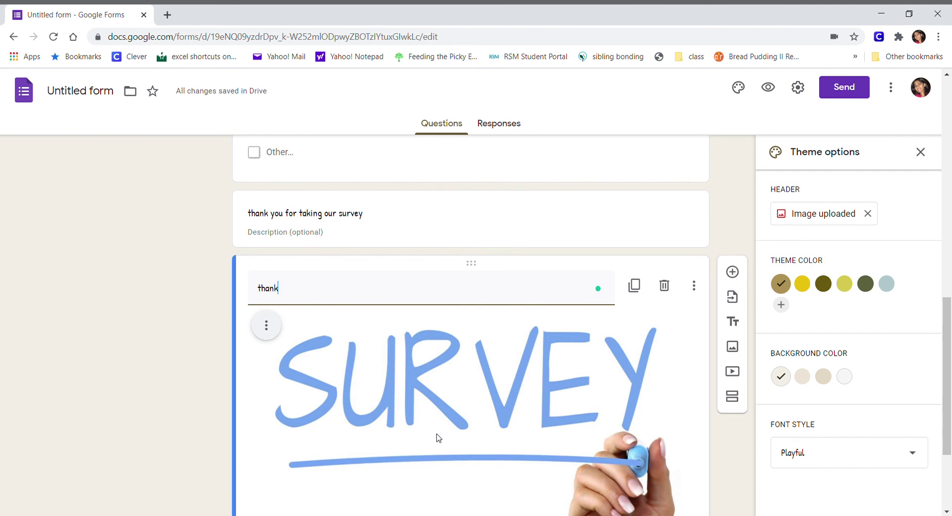
{"action": "type", "text": " you for taking our survey"}
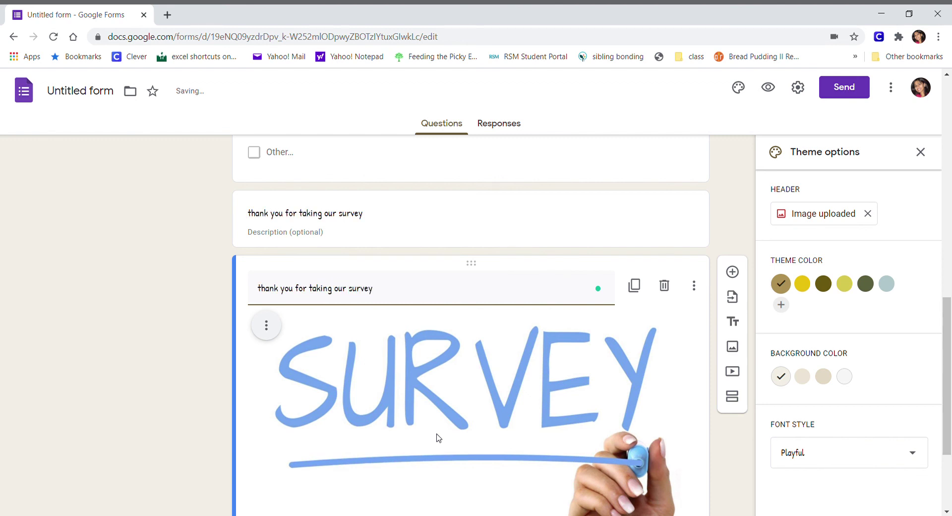
In preview, answer the dog walking question 'yes, how about tomorrow' and continue to payment
{"action": "left_click", "coordinate": [771, 89]}
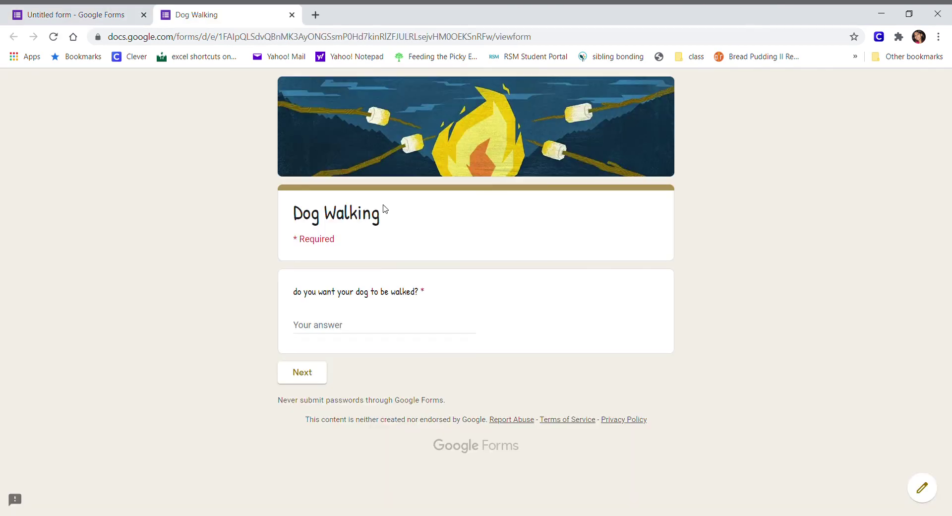
{"action": "left_click", "coordinate": [332, 331]}
{"action": "type", "text": "yes, how about tomorow"}
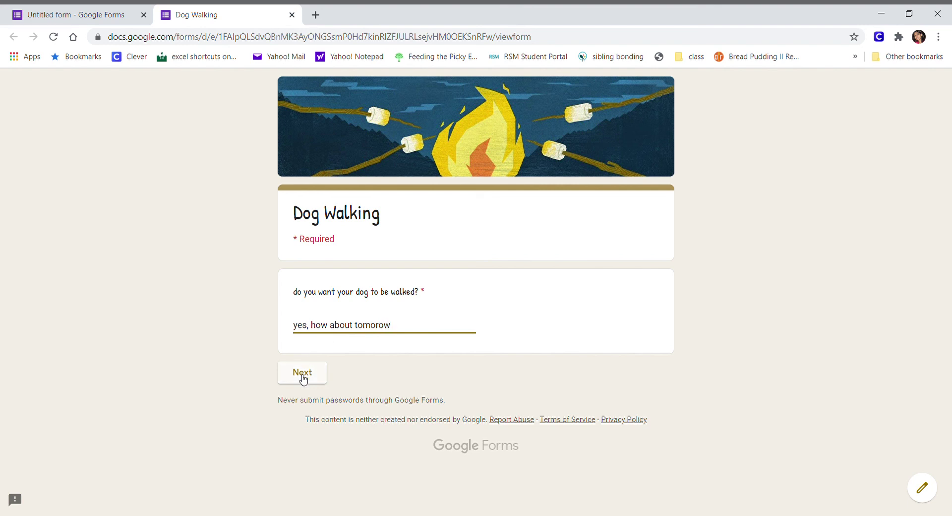
{"action": "left_click", "coordinate": [302, 377]}
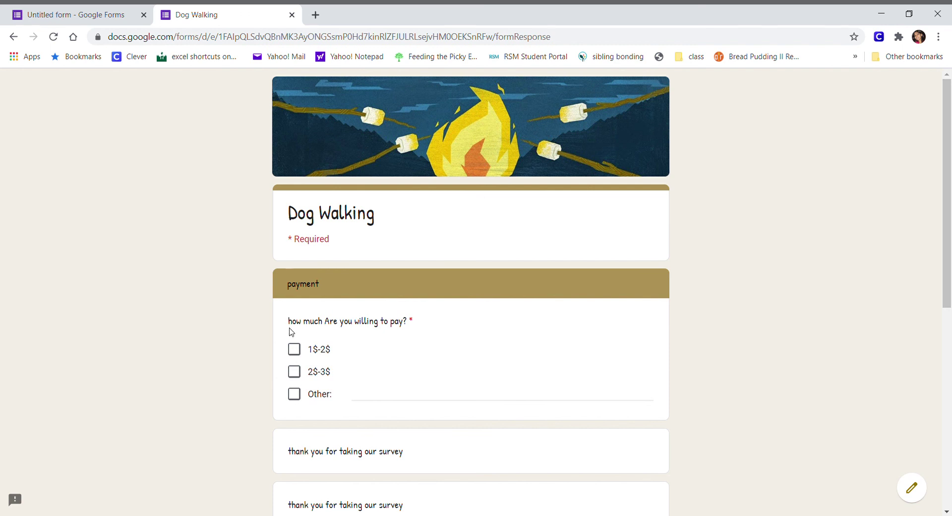
Choose only 1$-2$ as the payment option and submit the test response
{"action": "left_click", "coordinate": [294, 349]}
{"action": "left_click", "coordinate": [294, 371]}
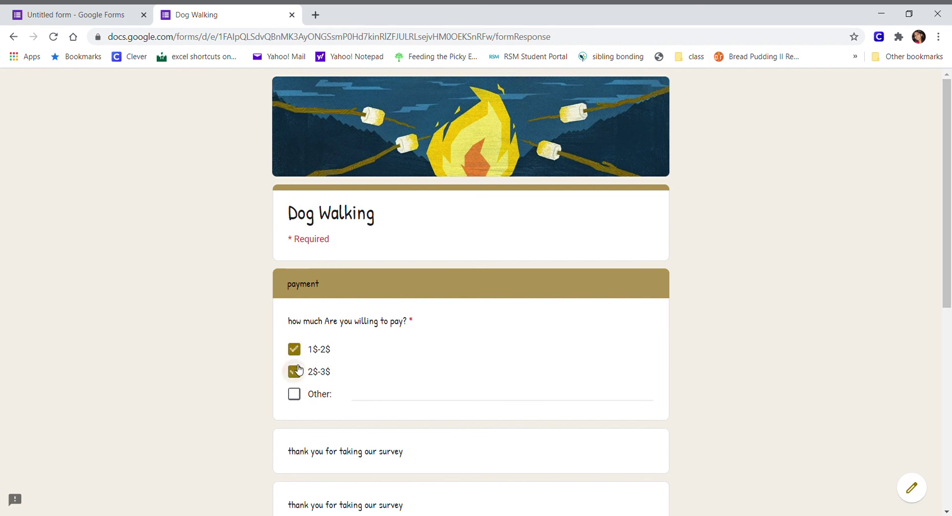
{"action": "left_click", "coordinate": [294, 393]}
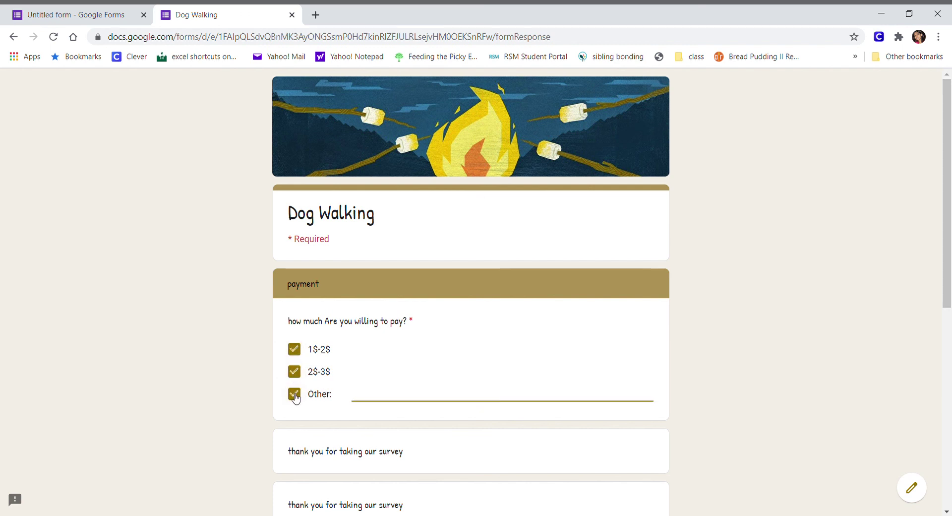
{"action": "left_click", "coordinate": [294, 394]}
{"action": "left_click", "coordinate": [294, 393]}
{"action": "left_click", "coordinate": [294, 371]}
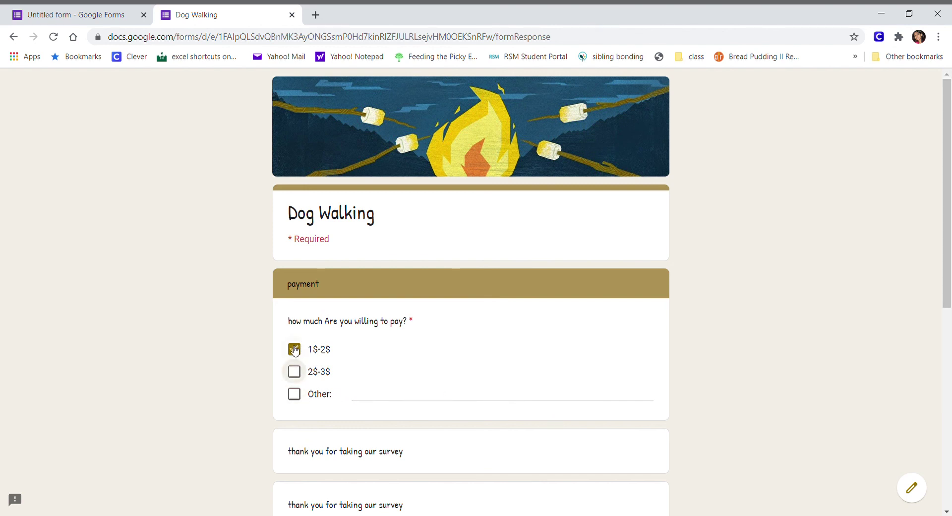
{"action": "left_click", "coordinate": [299, 352]}
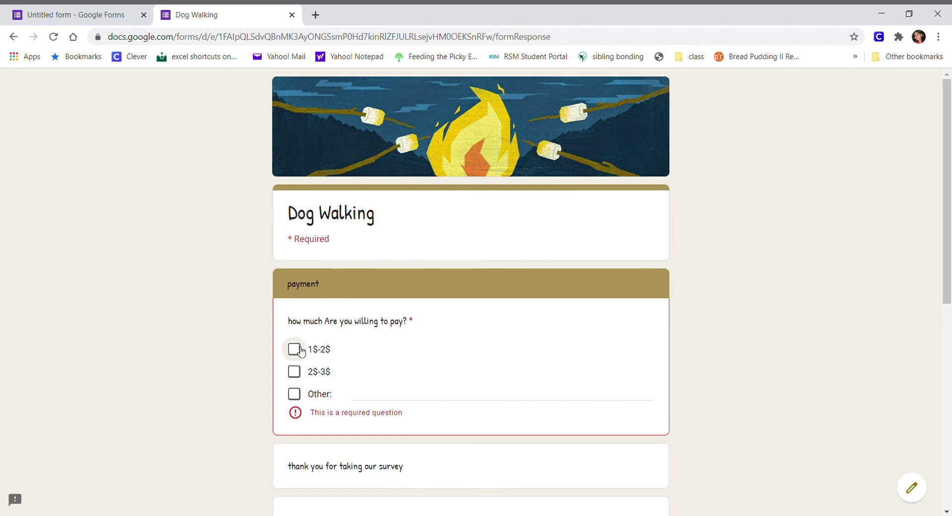
{"action": "left_click", "coordinate": [292, 349]}
{"action": "scroll", "coordinate": [373, 419], "scroll_direction": "down", "scroll_amount": 2}
{"action": "scroll", "coordinate": [372, 419], "scroll_direction": "down", "scroll_amount": 6}
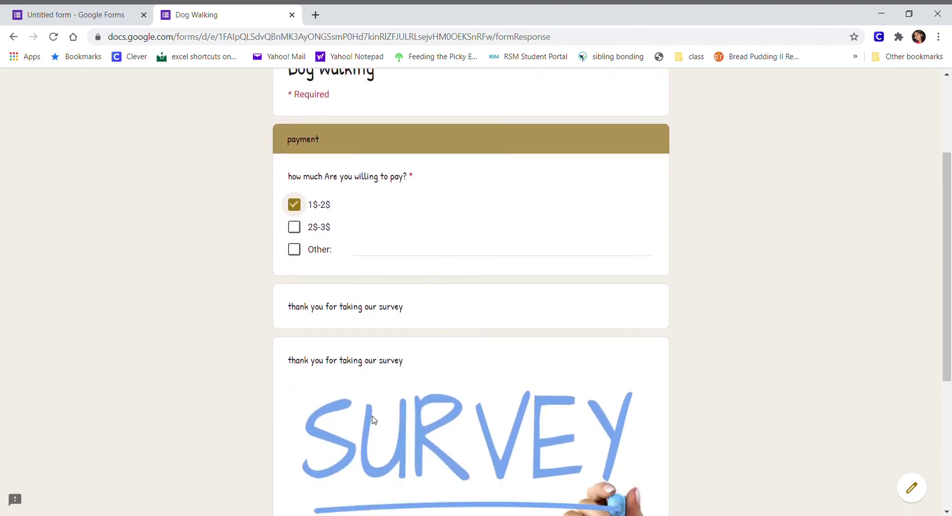
{"action": "left_click", "coordinate": [367, 427]}
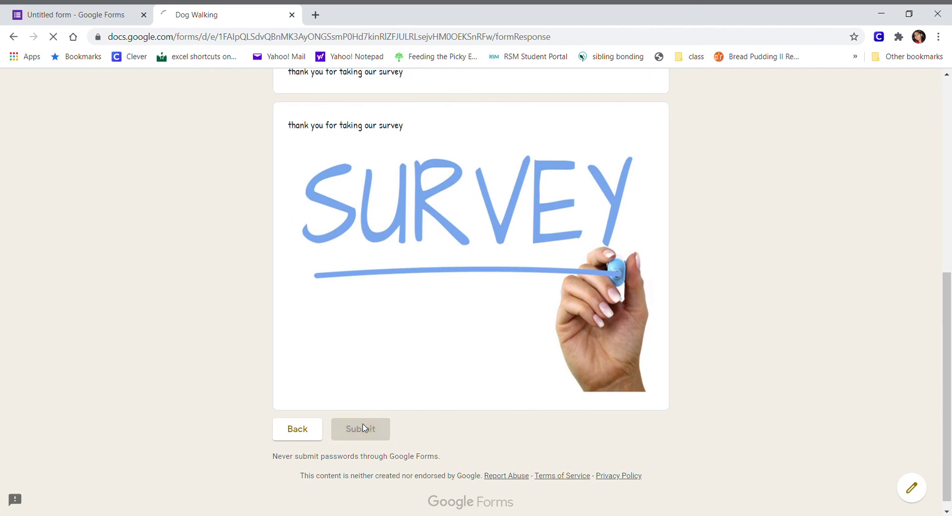
Back in the editor, review the single response (yes, how about tomorrow; 1$-2$) and close Theme options
{"action": "left_click", "coordinate": [291, 15]}
{"action": "left_click", "coordinate": [492, 123]}
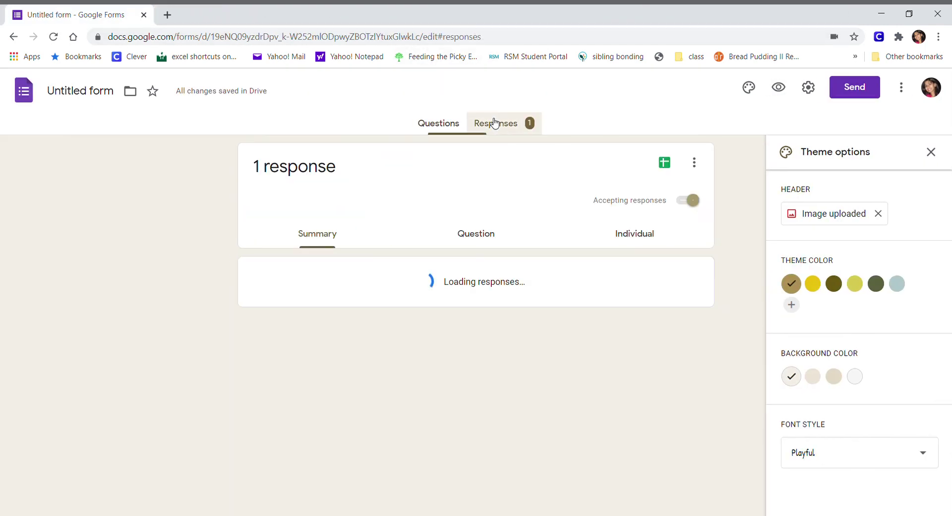
{"action": "scroll", "coordinate": [405, 259], "scroll_direction": "down", "scroll_amount": 2}
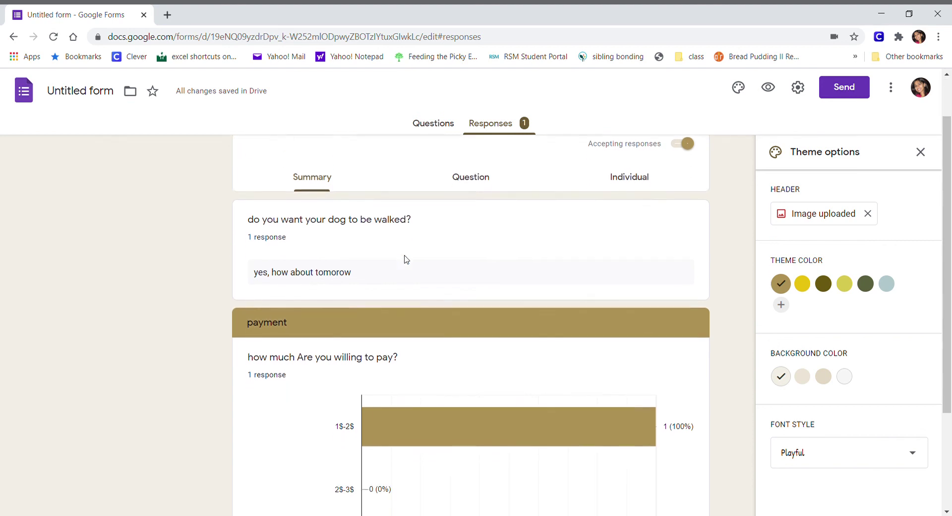
{"action": "scroll", "coordinate": [399, 262], "scroll_direction": "down", "scroll_amount": 2}
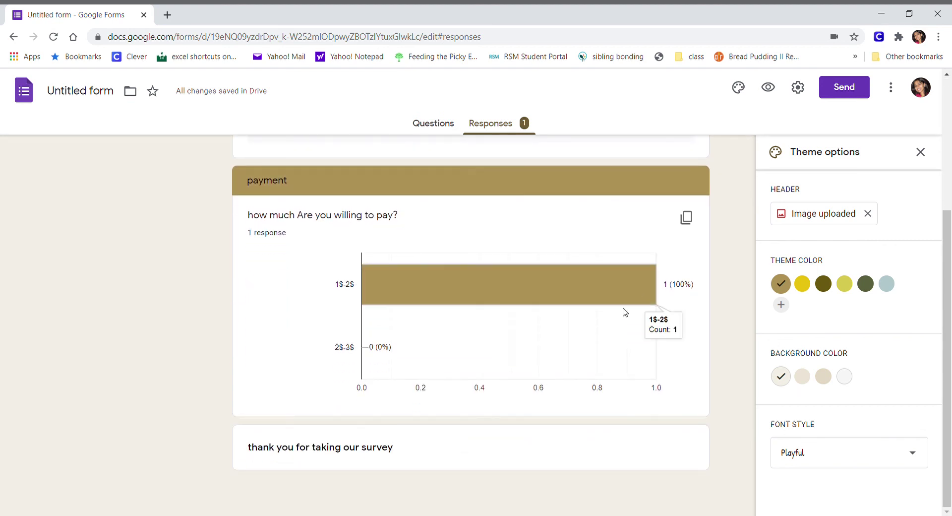
{"action": "scroll", "coordinate": [523, 372], "scroll_direction": "up", "scroll_amount": 3}
{"action": "scroll", "coordinate": [522, 373], "scroll_direction": "up", "scroll_amount": 1}
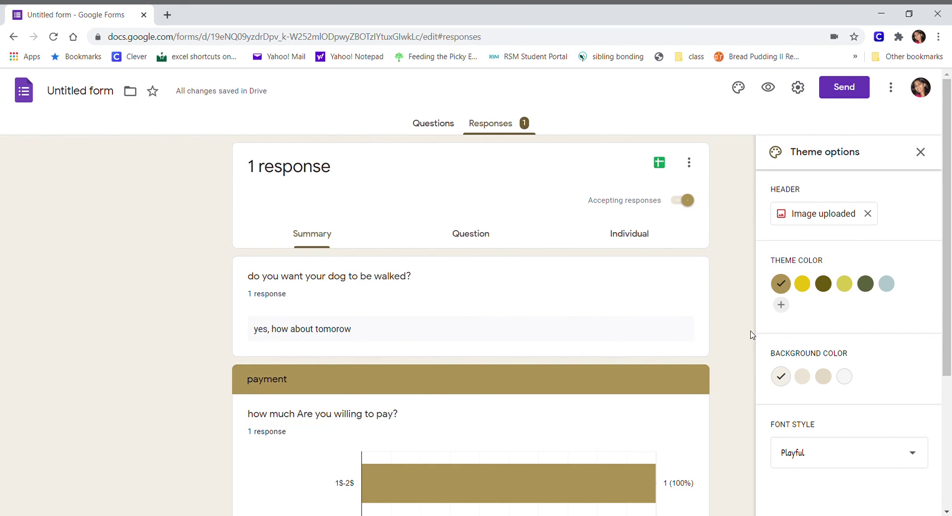
{"action": "left_click", "coordinate": [920, 151]}
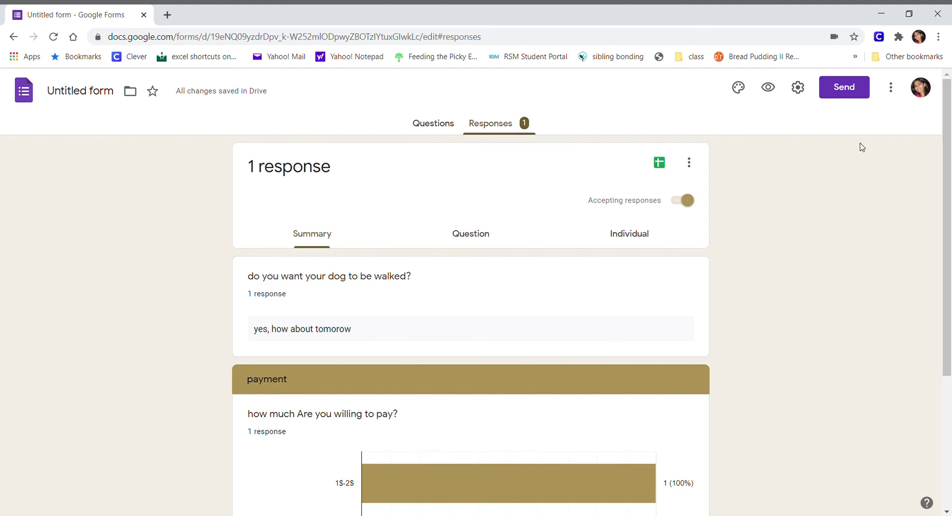